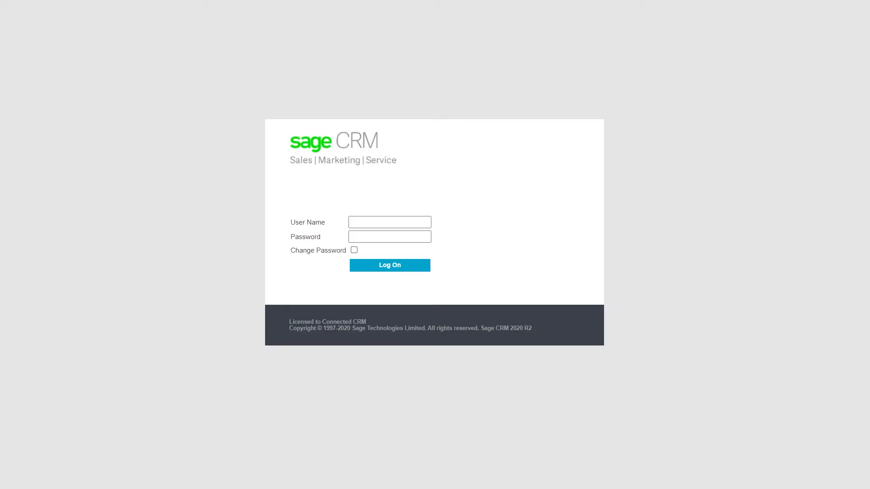
- Log on with the user name admin and the account password
{"action": "left_click", "coordinate": [383, 223]}
{"action": "type", "text": "admin"}
{"action": "key", "text": "Tab"}
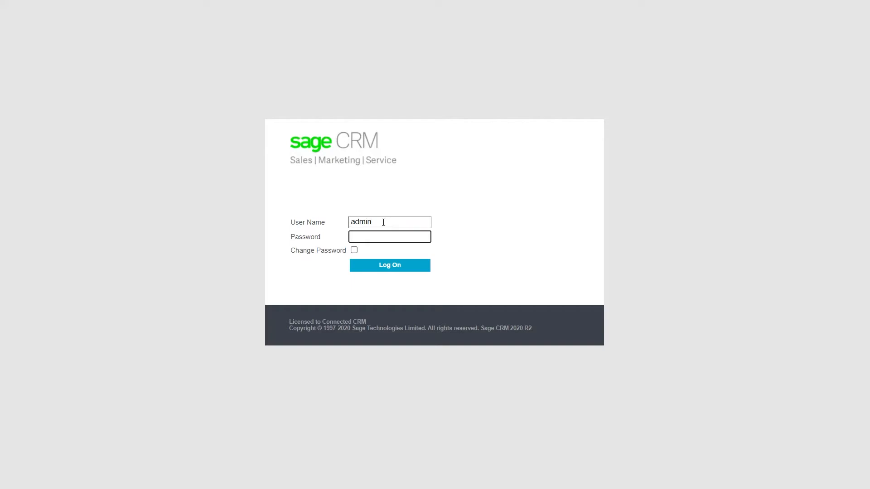
{"action": "type", "text": "••••••••"}
{"action": "key", "text": "Return"}
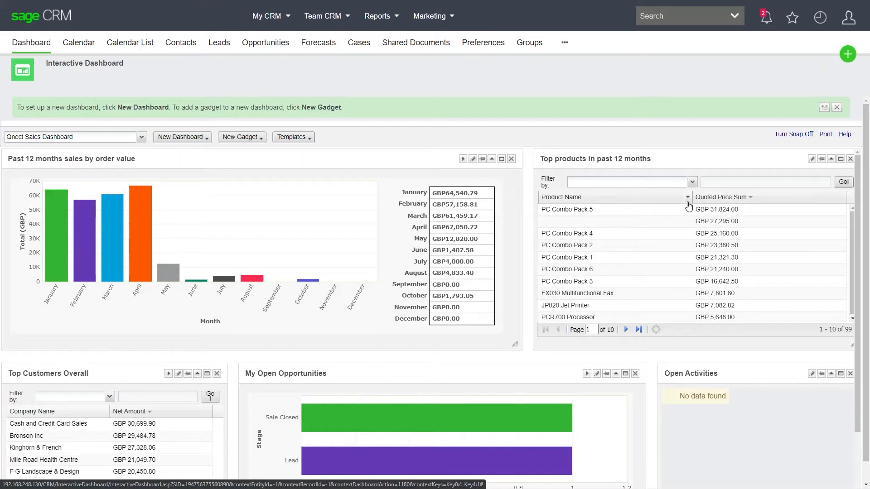
- Open the recently viewed company Bronson Inc and show its linked Sage 50 account details
{"action": "left_click", "coordinate": [820, 17]}
{"action": "left_click", "coordinate": [741, 58]}
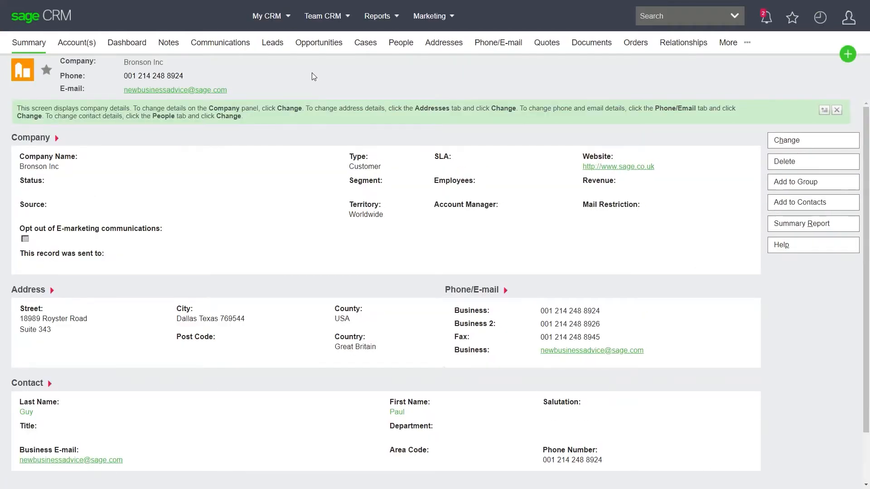
{"action": "left_click", "coordinate": [75, 47]}
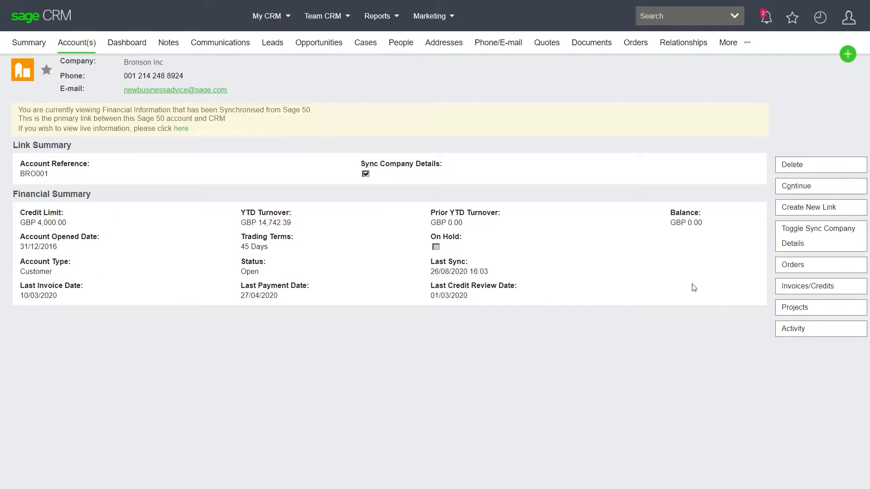
- View Bronson Inc's accounts orders, the details of the sales order dated 01/03/2019, and its matching CRM order
{"action": "left_click", "coordinate": [795, 268]}
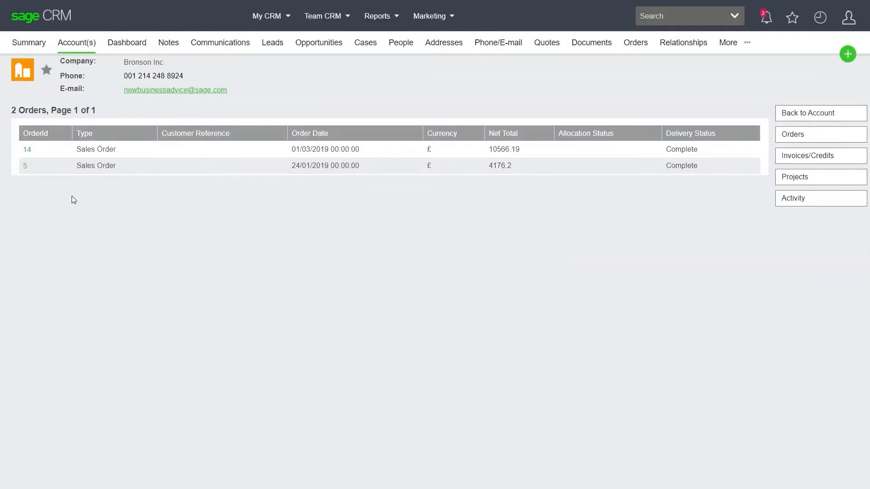
{"action": "left_click", "coordinate": [27, 150]}
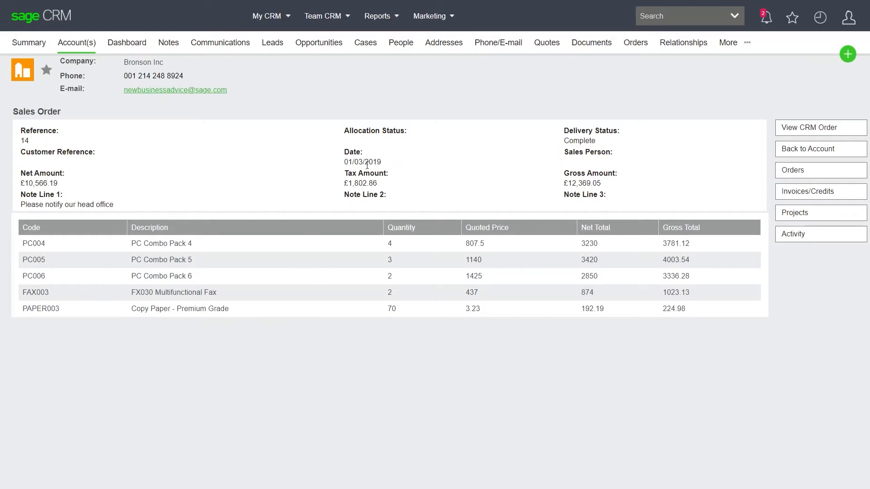
{"action": "left_click", "coordinate": [803, 130]}
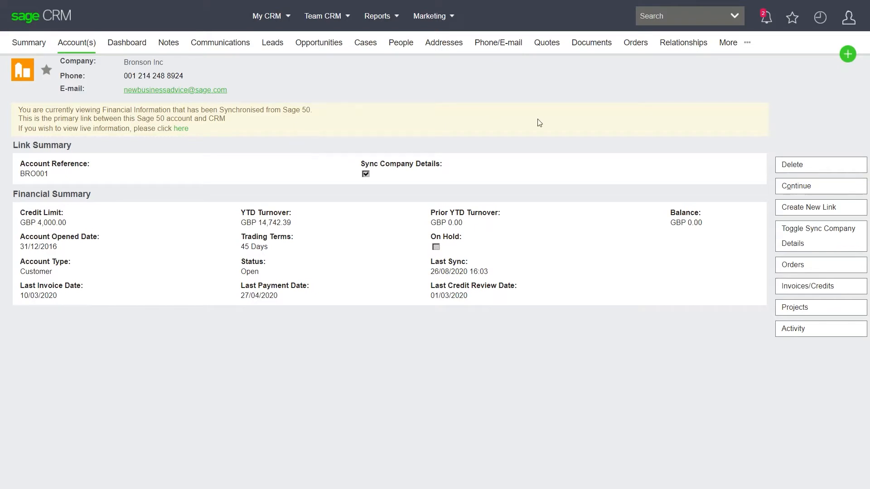
- Review the invoices and credits, projects and transaction activity of Bronson Inc's linked account
{"action": "left_click", "coordinate": [800, 288]}
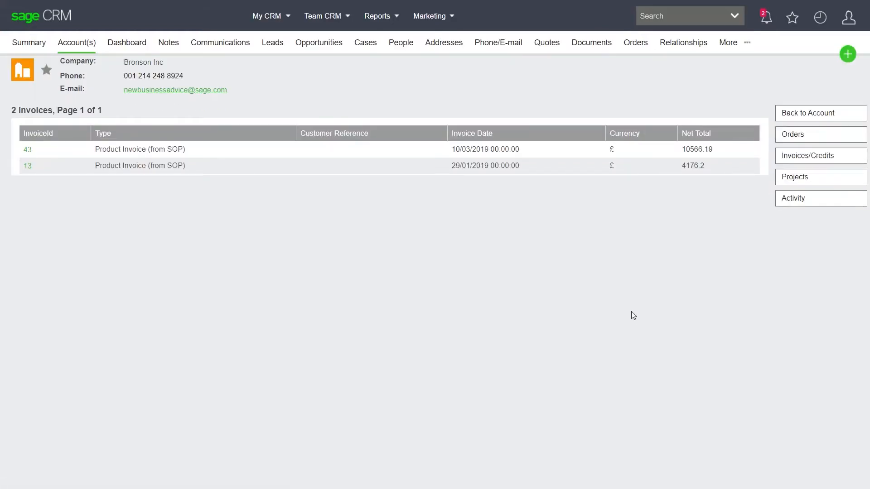
{"action": "left_click", "coordinate": [789, 181]}
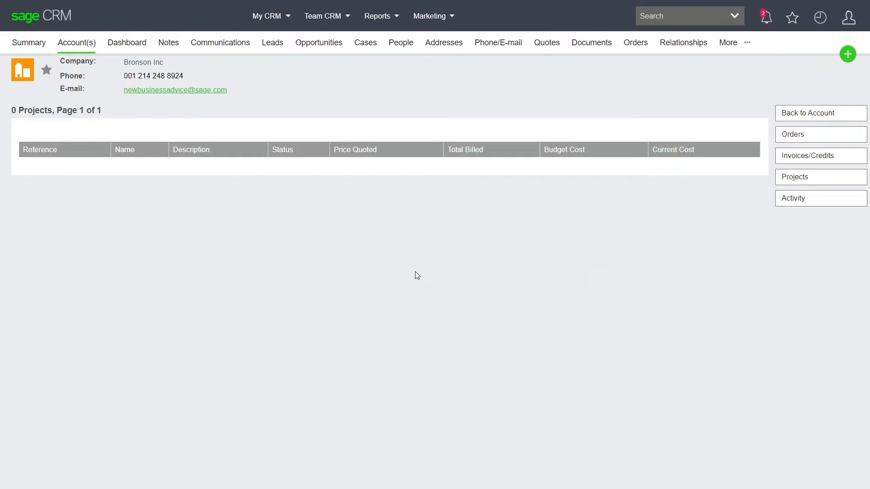
{"action": "left_click", "coordinate": [789, 203]}
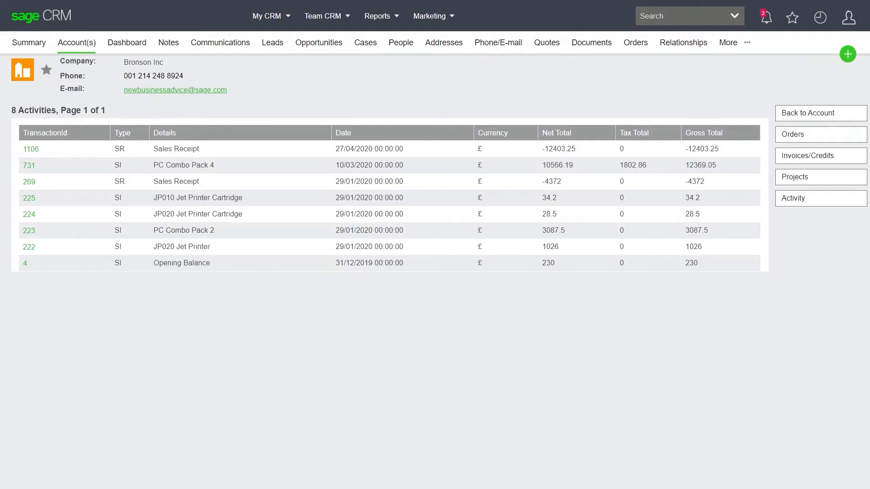
- Create a new order for Bronson Inc with a PO reference, keeping the transaction type Sales Order
{"action": "left_click", "coordinate": [847, 55]}
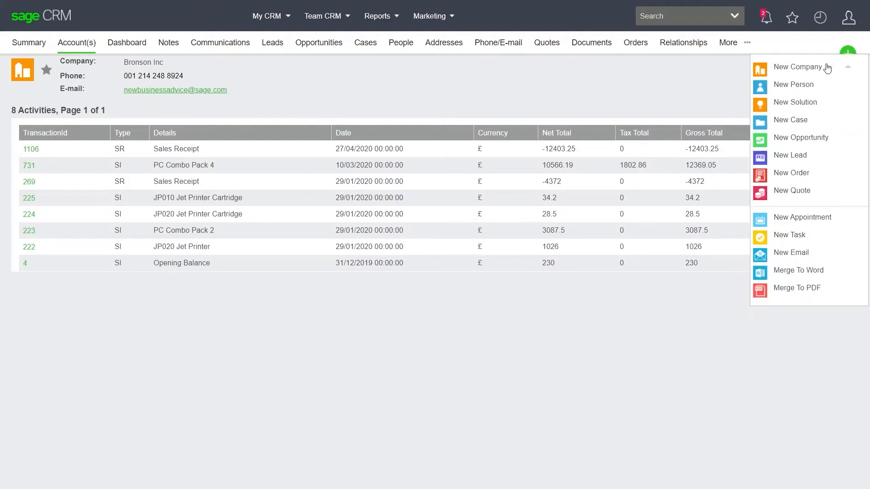
{"action": "left_click", "coordinate": [781, 174]}
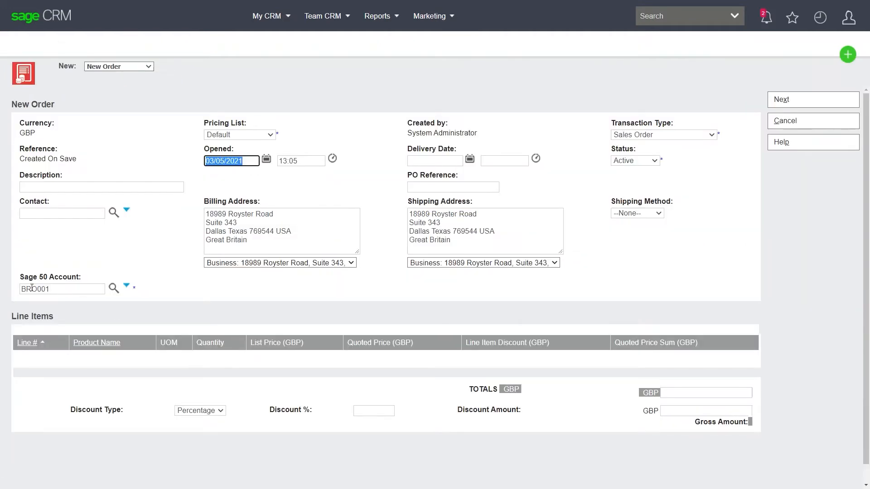
{"action": "left_click", "coordinate": [436, 187]}
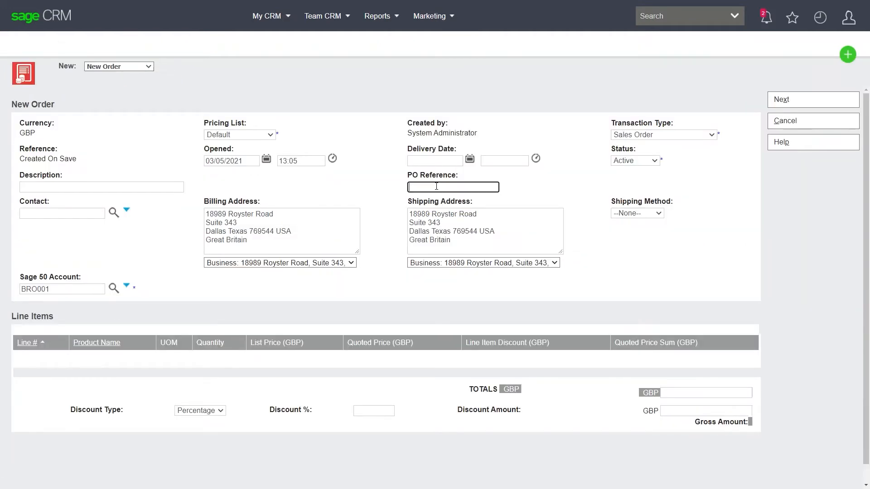
{"action": "type", "text": "DEMO01"}
{"action": "left_click", "coordinate": [679, 135]}
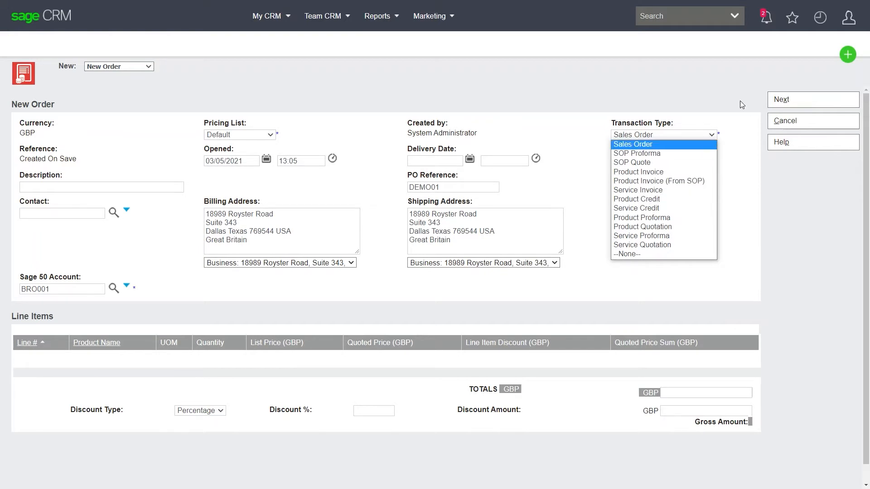
{"action": "left_click", "coordinate": [820, 100]}
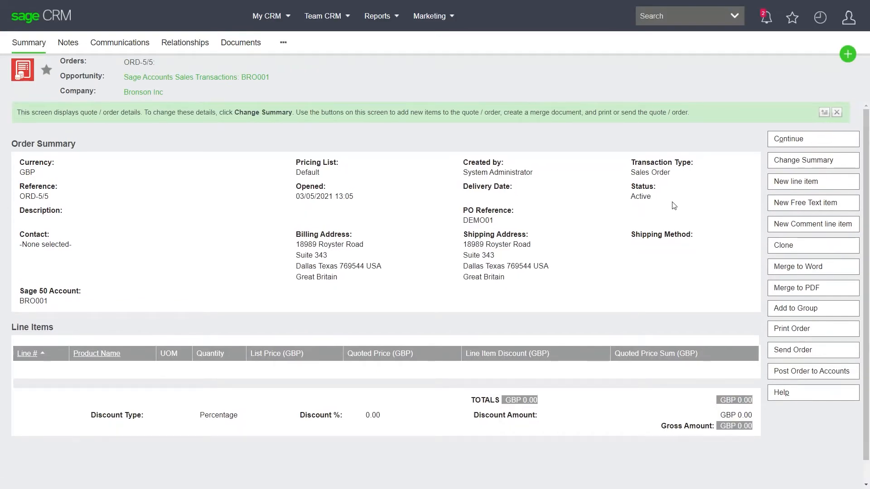
- Add a line item for 17" Monitor with quantity 10, apply the best price, and save it
{"action": "left_click", "coordinate": [794, 187]}
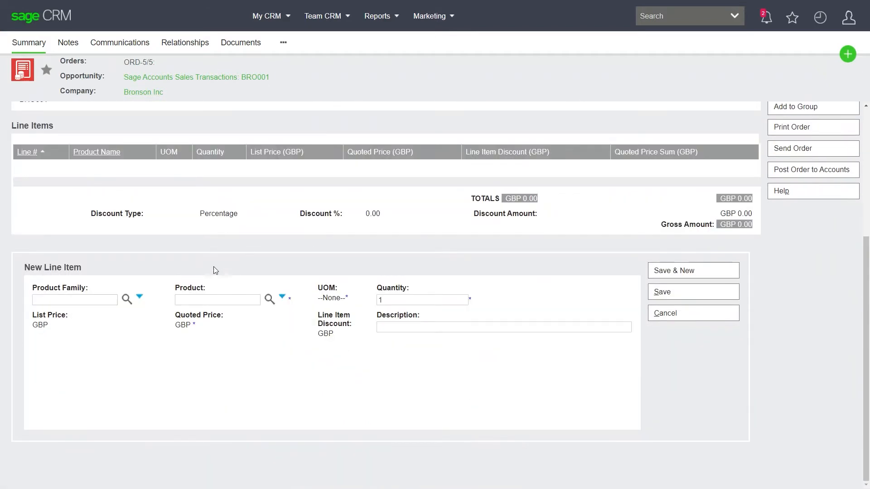
{"action": "left_click", "coordinate": [270, 302]}
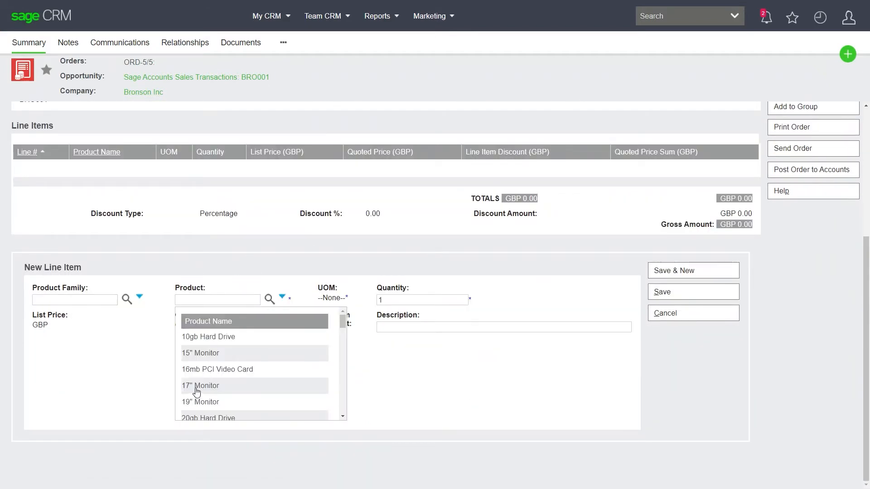
{"action": "left_click", "coordinate": [198, 389]}
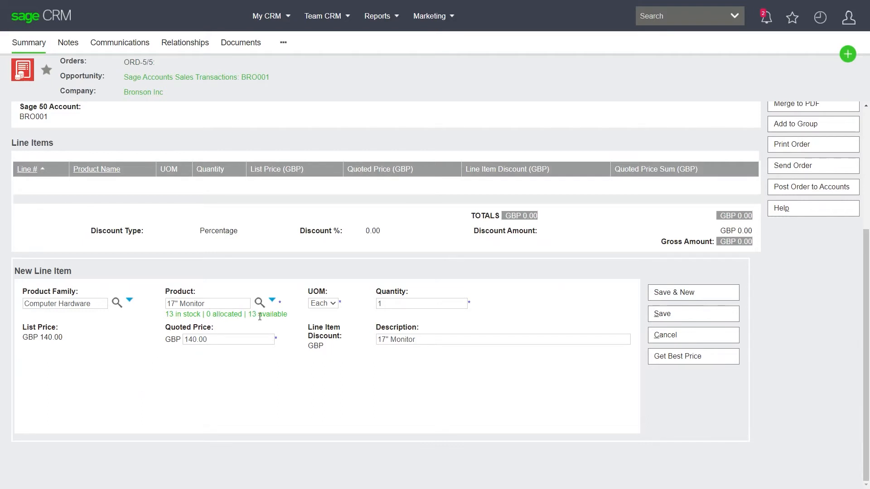
{"action": "left_click", "coordinate": [394, 303]}
{"action": "type", "text": "0"}
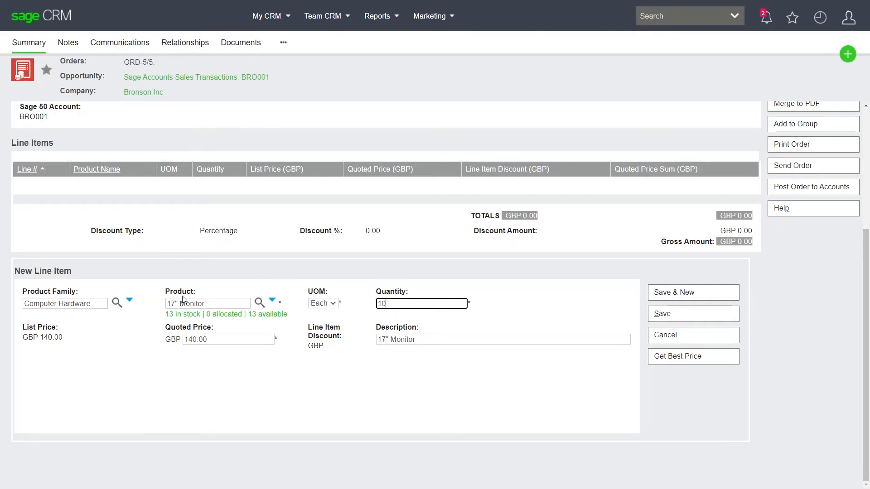
{"action": "left_click", "coordinate": [678, 362]}
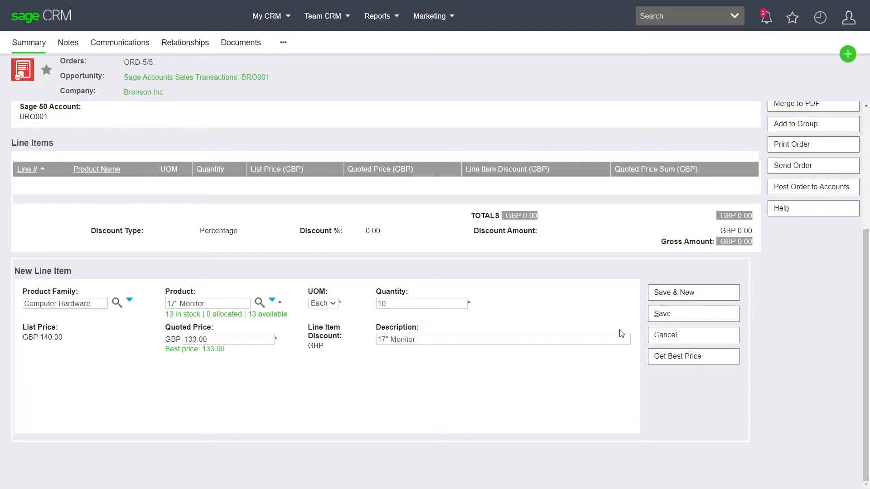
{"action": "left_click", "coordinate": [673, 316]}
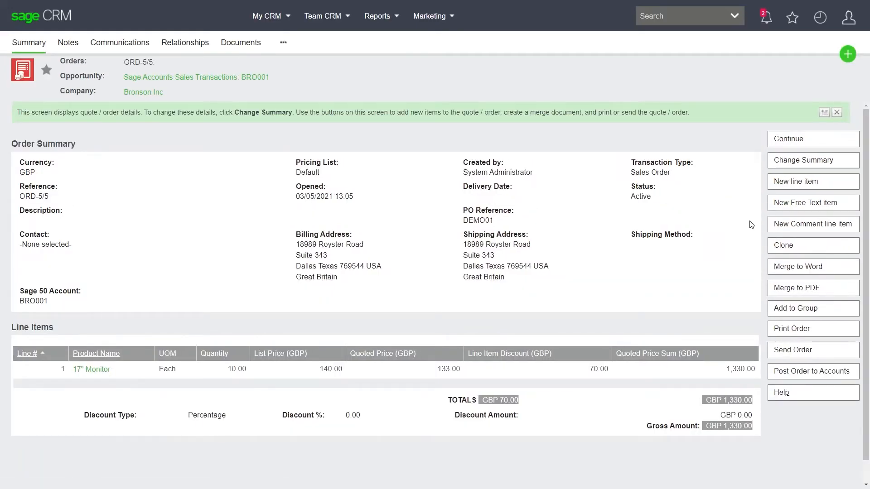
- Add a free text line item described as "Delivery Charge" with a quoted price of GBP 50, and save it
{"action": "left_click", "coordinate": [805, 204]}
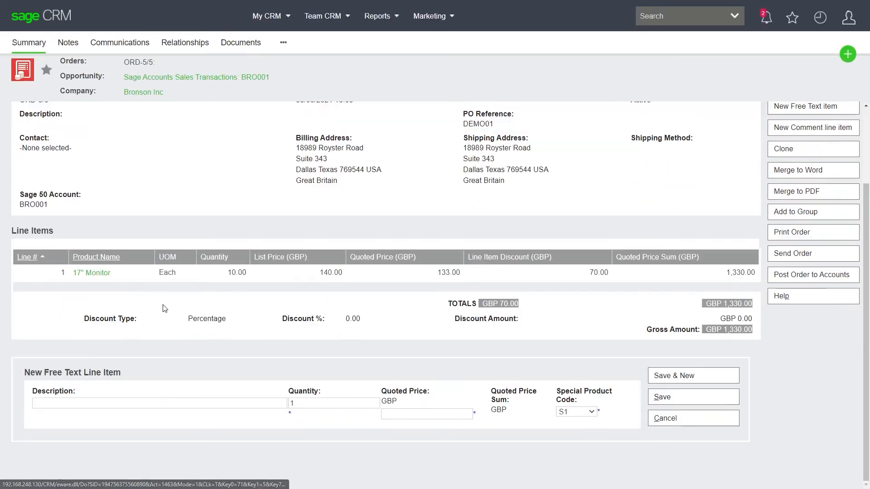
{"action": "left_click", "coordinate": [65, 401]}
{"action": "type", "text": "Delivery "}
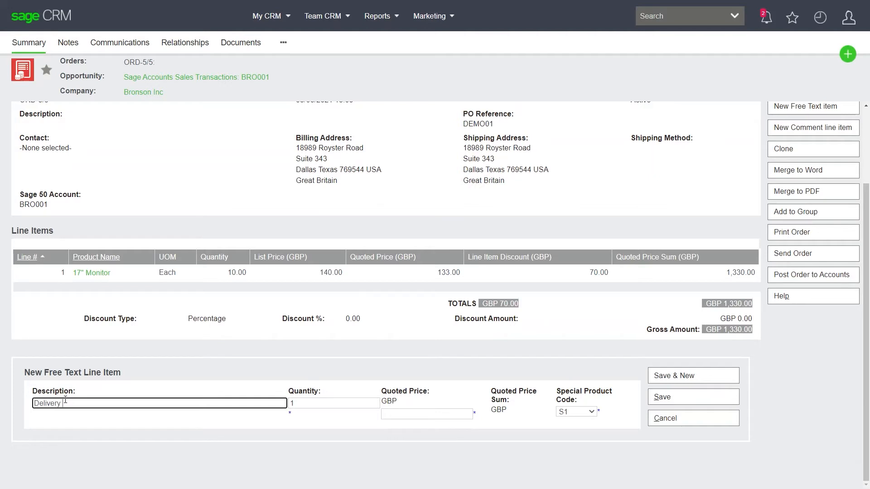
{"action": "type", "text": "Charge"}
{"action": "left_click", "coordinate": [409, 415]}
{"action": "type", "text": "50"}
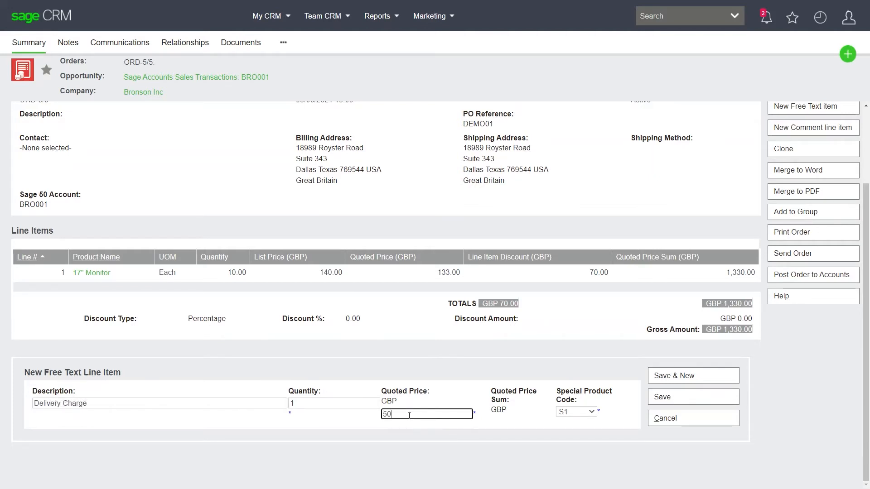
{"action": "left_click", "coordinate": [689, 398]}
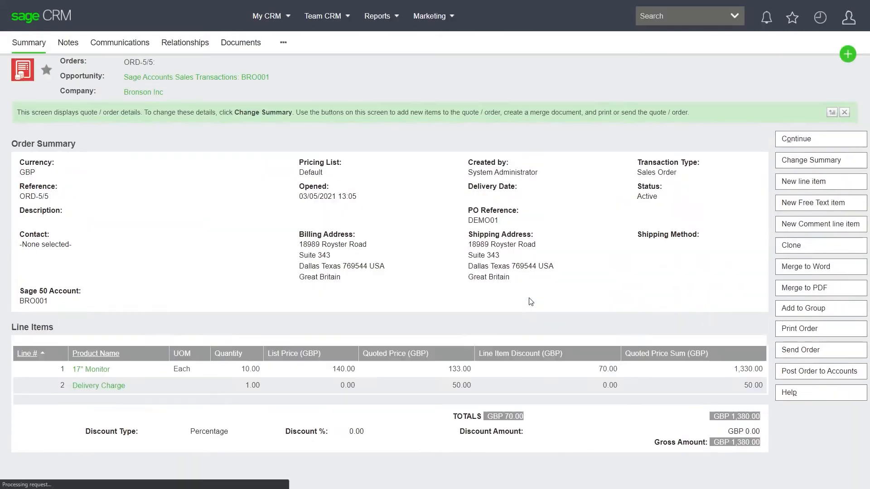
- Add a comment line as line 3 with the description "Deliver to side door", and save it
{"action": "left_click", "coordinate": [816, 224]}
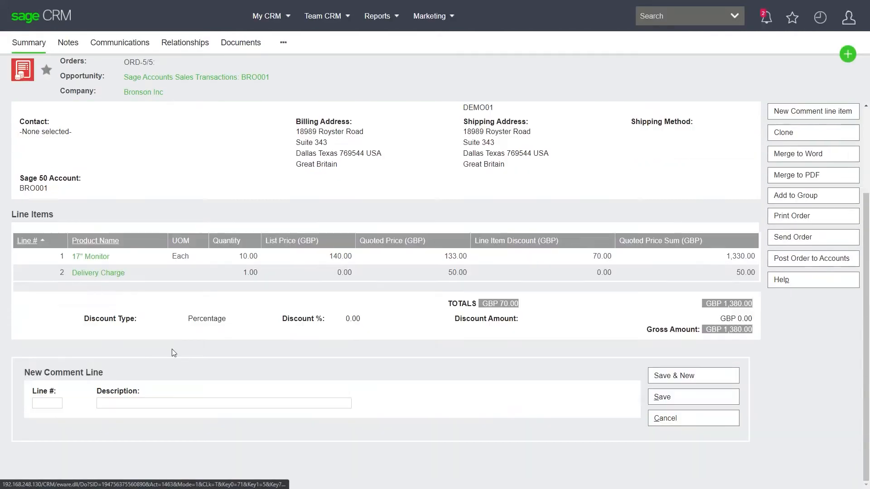
{"action": "left_click", "coordinate": [42, 403]}
{"action": "type", "text": "3"}
{"action": "key", "text": "Tab"}
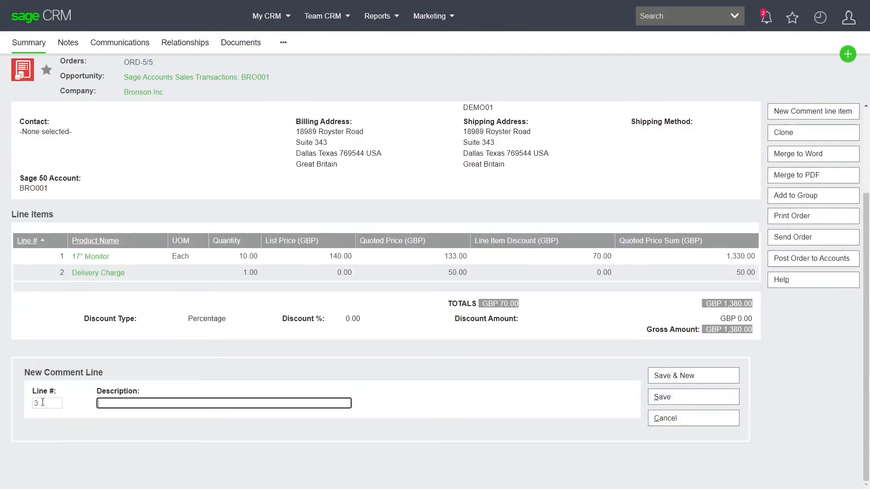
{"action": "type", "text": "Deliver to side door"}
{"action": "left_click", "coordinate": [665, 397]}
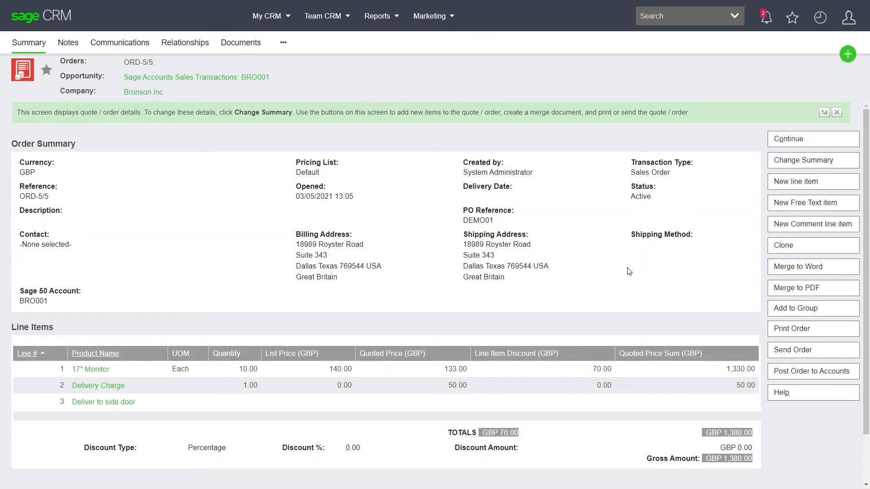
- Post the completed Bronson Inc order to Sage 50 Accounts and confirm the posting
{"action": "left_click", "coordinate": [809, 376]}
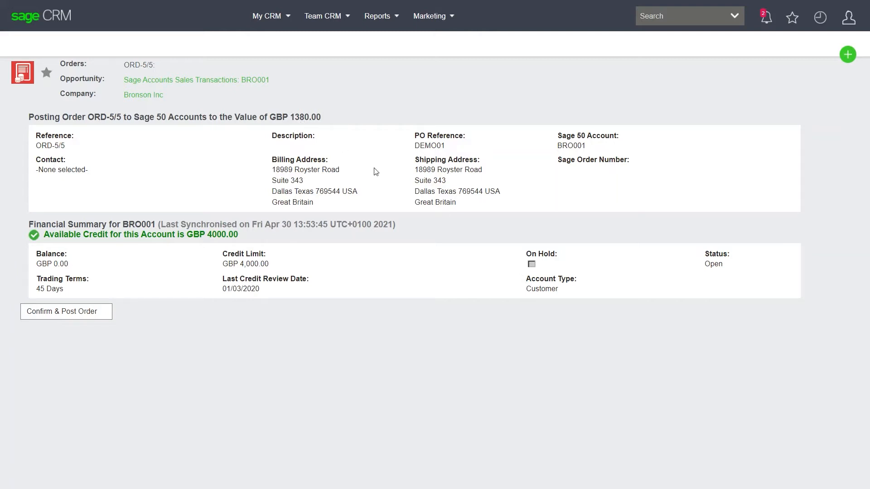
{"action": "left_click", "coordinate": [56, 316]}
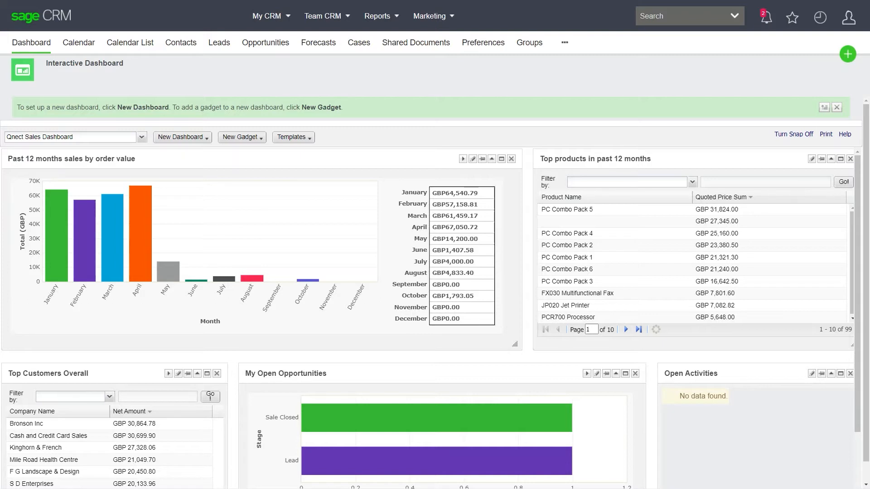
- Start a new company record named "Qmulus Solutions" and set its type to Prospect
{"action": "left_click", "coordinate": [847, 57]}
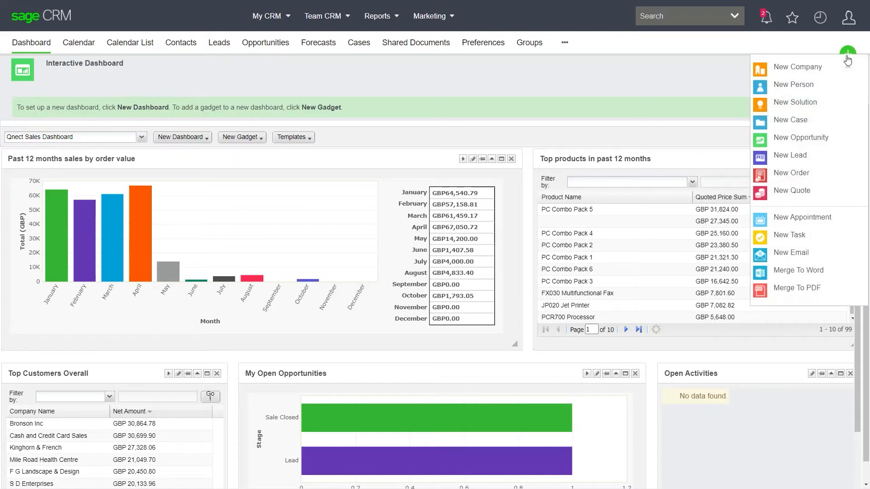
{"action": "left_click", "coordinate": [798, 70]}
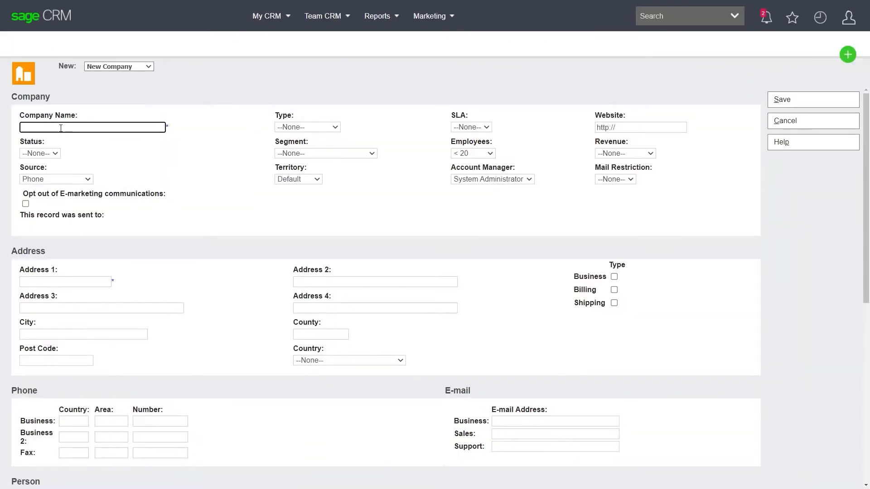
{"action": "type", "text": "Qmulus Solutions"}
{"action": "left_click", "coordinate": [335, 127]}
{"action": "left_click", "coordinate": [311, 149]}
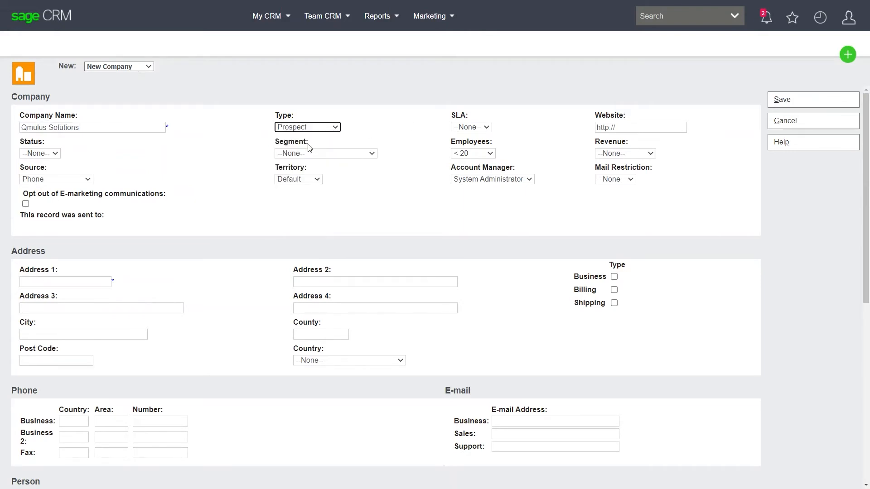
- Enter the new company's street address and city, and mark it as the Business, Billing and Shipping address
{"action": "left_click", "coordinate": [73, 278]}
{"action": "type", "text": "1.2 La"}
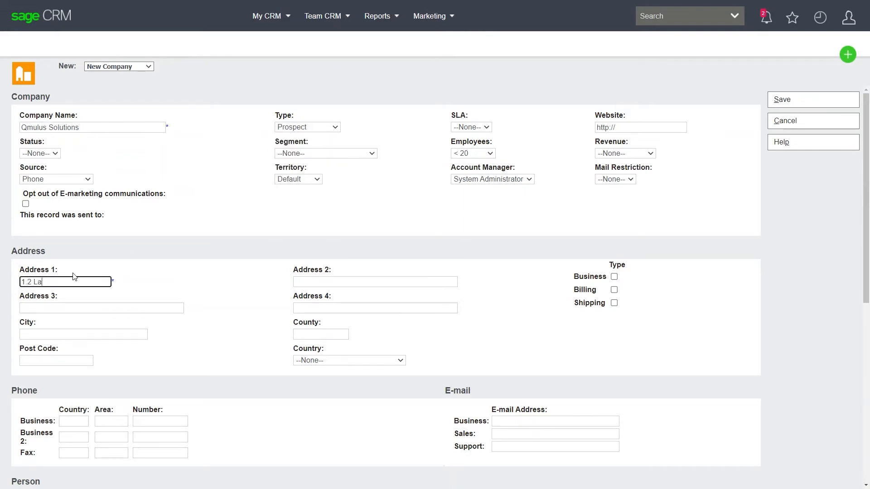
{"action": "type", "text": "uriston Park"}
{"action": "key", "text": "Tab"}
{"action": "key", "text": "Tab"}
{"action": "key", "text": "Tab"}
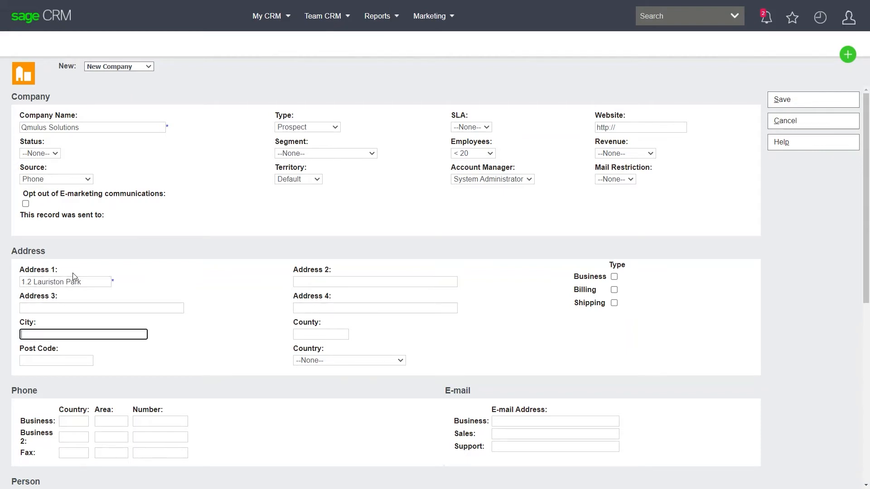
{"action": "type", "text": "Evesham"}
{"action": "left_click", "coordinate": [615, 277]}
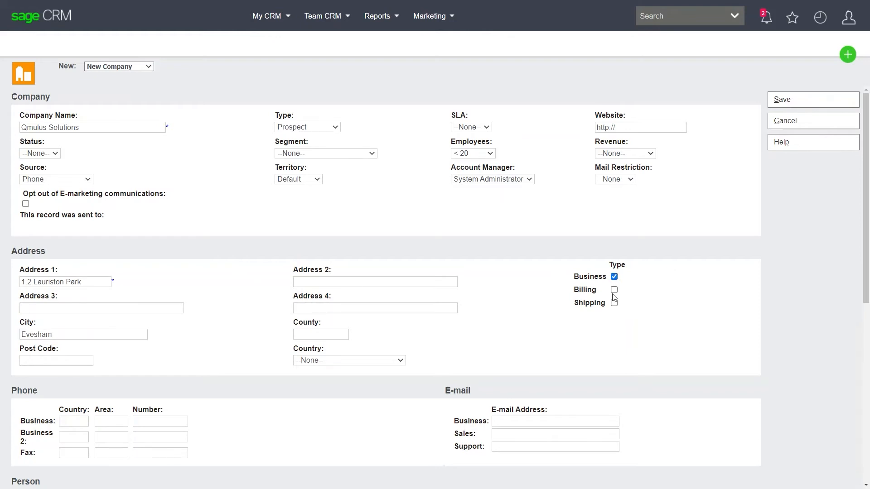
{"action": "left_click", "coordinate": [614, 289]}
{"action": "left_click", "coordinate": [614, 303]}
- Enter the contact person's last and first names, and save the new company record
{"action": "scroll", "coordinate": [222, 361], "scroll_direction": "down", "scroll_amount": 7}
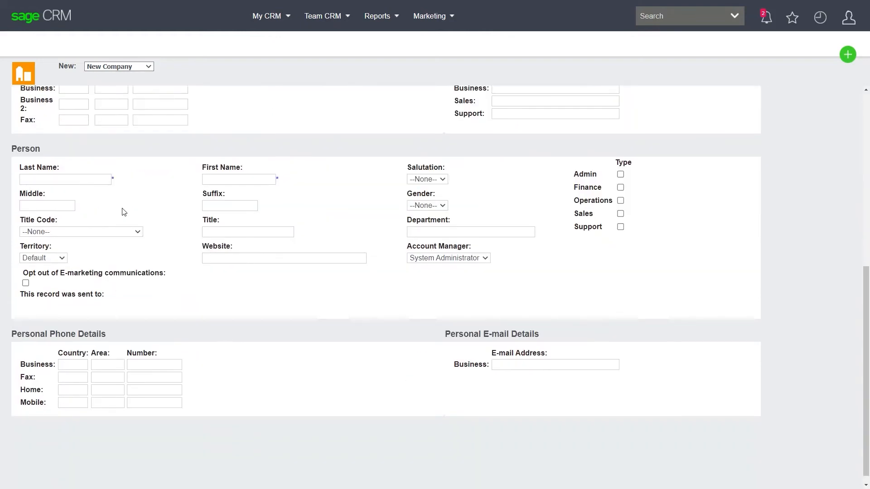
{"action": "left_click", "coordinate": [42, 180]}
{"action": "key", "text": "Tab"}
{"action": "scroll", "coordinate": [802, 208], "scroll_direction": "up", "scroll_amount": 7}
{"action": "left_click", "coordinate": [783, 101]}
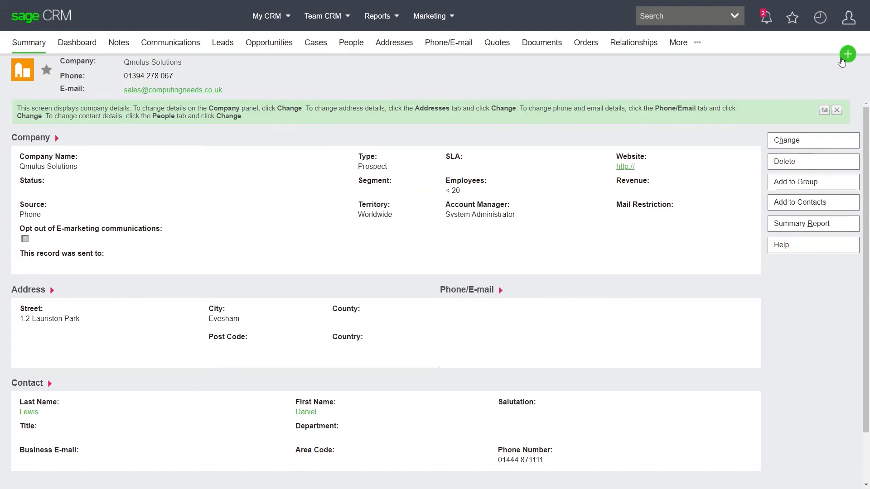
- Create a new quote for Qmulus Solutions, check the available pricing lists and keep Default
{"action": "left_click", "coordinate": [848, 54]}
{"action": "left_click", "coordinate": [792, 191]}
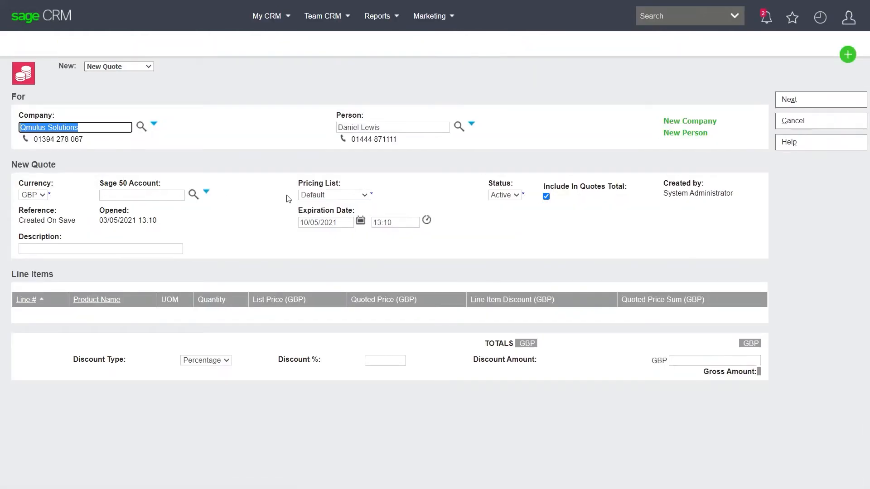
{"action": "left_click", "coordinate": [330, 195]}
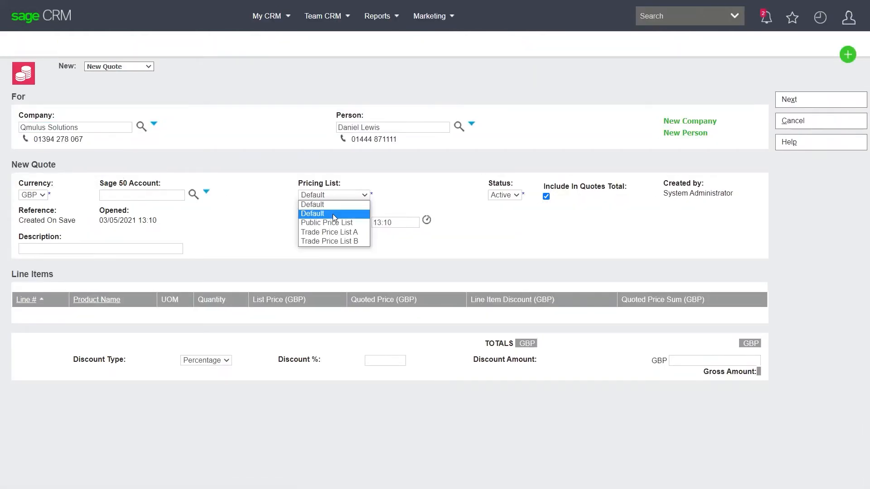
{"action": "left_click", "coordinate": [438, 200]}
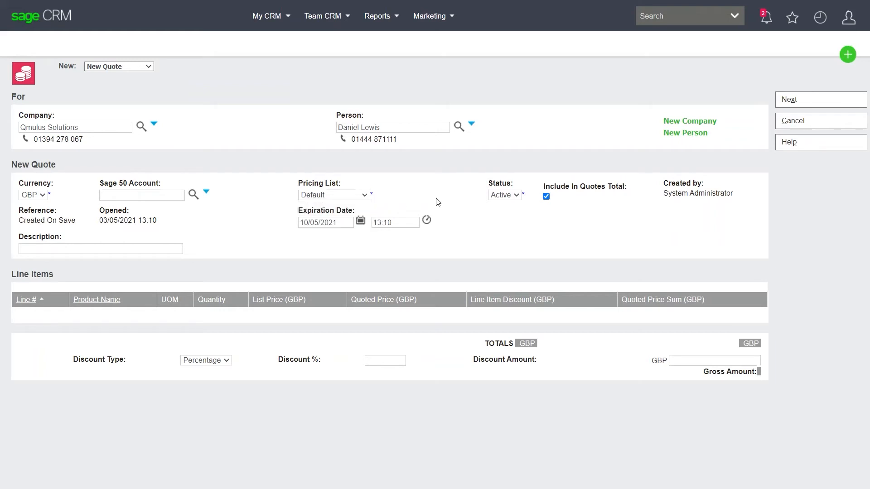
{"action": "left_click", "coordinate": [337, 195]}
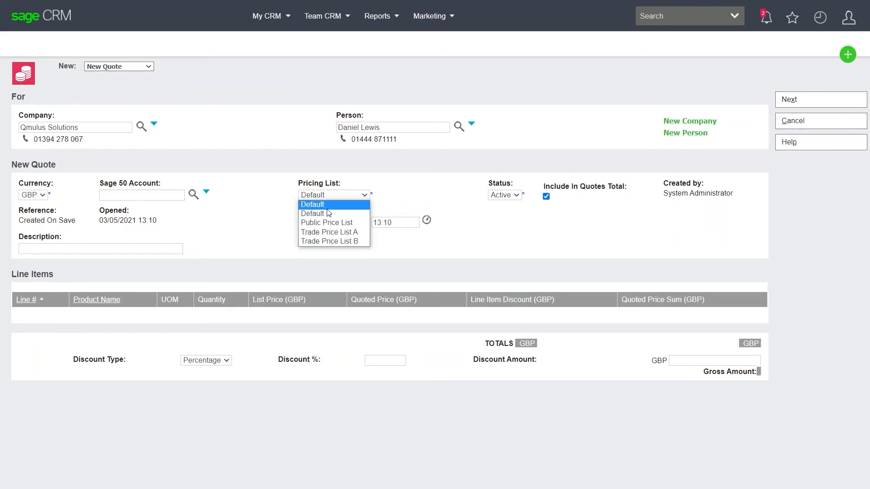
{"action": "left_click", "coordinate": [407, 190]}
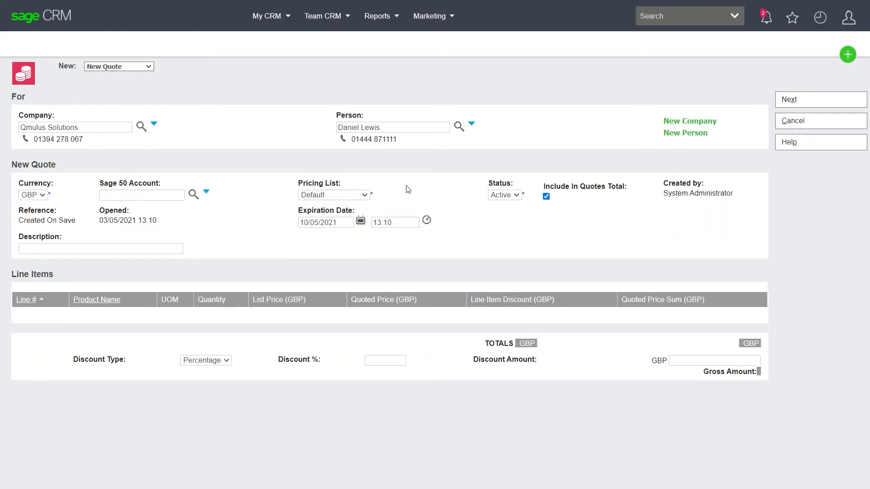
{"action": "left_click", "coordinate": [800, 102]}
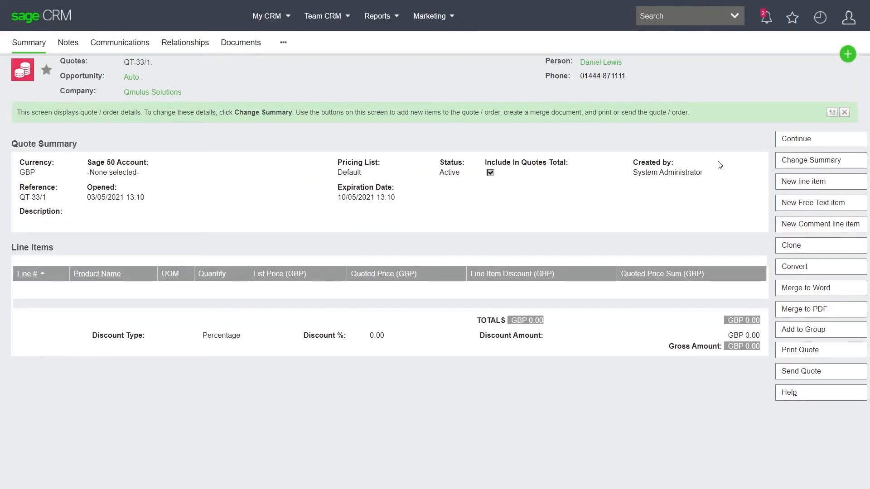
- Add a line item to the quote for the 15" Monitor with quantity 5, and save it
{"action": "left_click", "coordinate": [802, 183]}
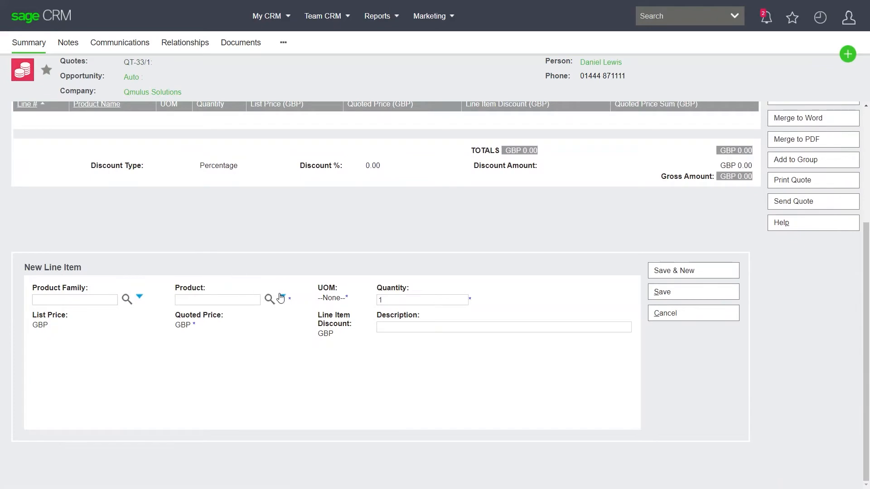
{"action": "left_click", "coordinate": [269, 299]}
{"action": "left_click", "coordinate": [222, 352]}
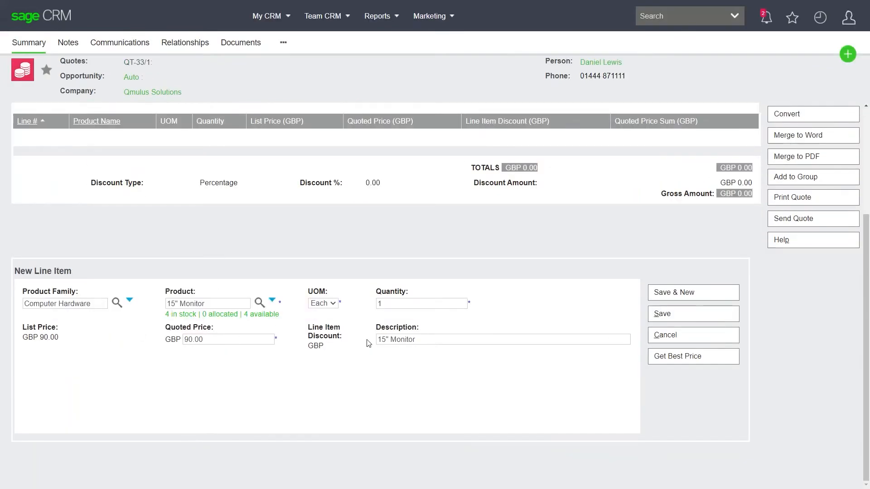
{"action": "left_click", "coordinate": [407, 306]}
{"action": "key", "text": "BackSpace"}
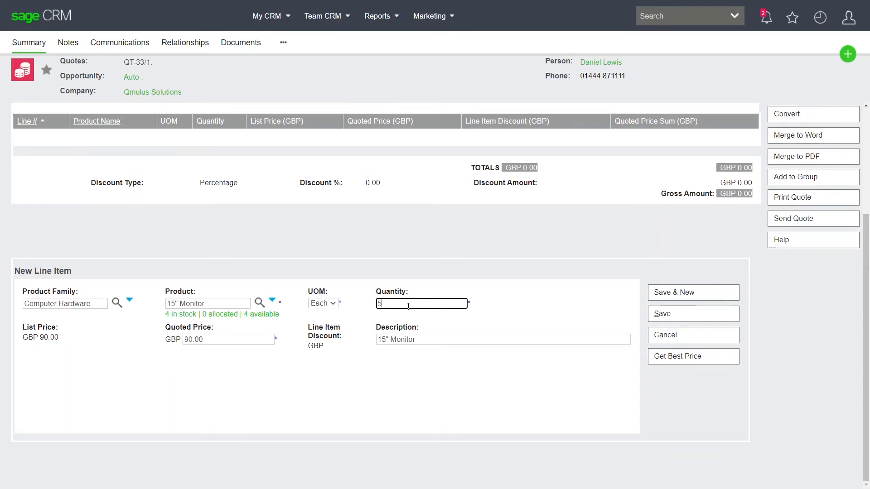
{"action": "type", "text": "5"}
{"action": "left_click", "coordinate": [662, 315]}
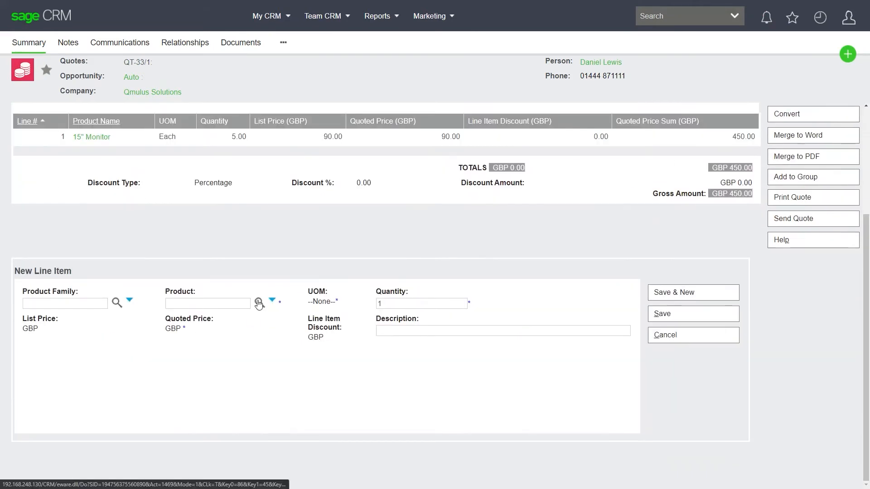
- Add a second line item for the 16mb PCI Video Card with quantity 5, and save it
{"action": "left_click", "coordinate": [258, 302]}
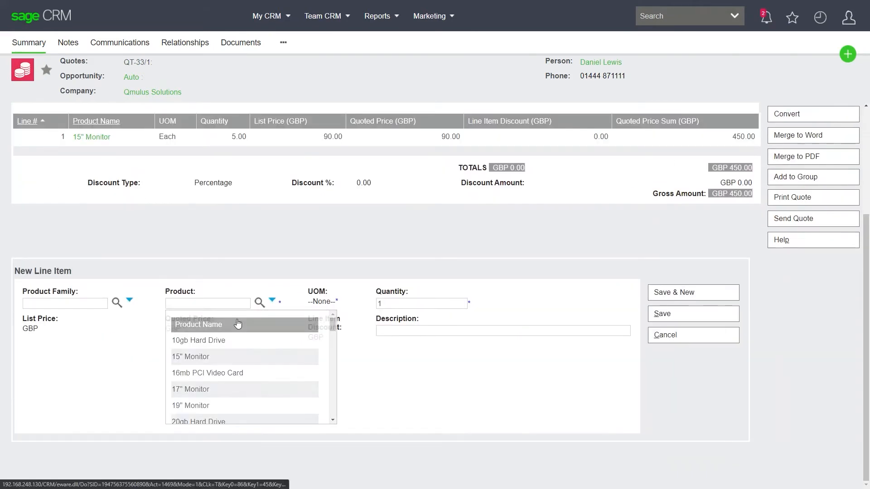
{"action": "left_click", "coordinate": [206, 373]}
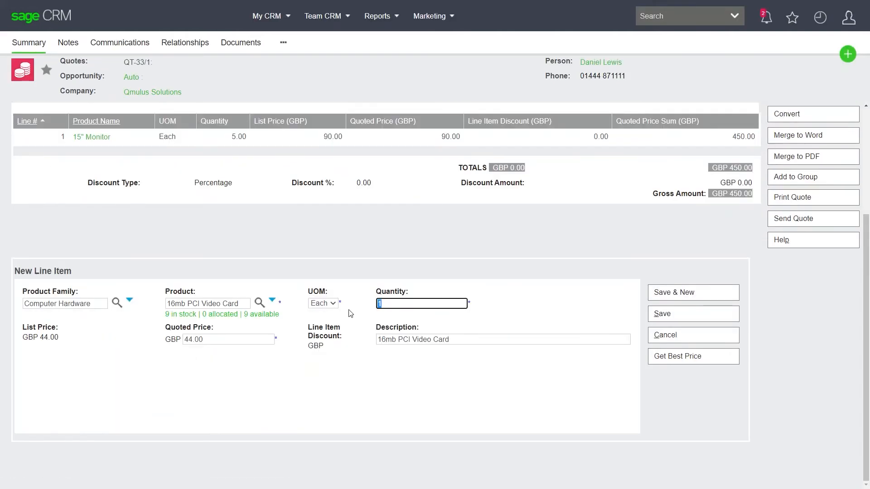
{"action": "type", "text": "5"}
{"action": "left_click", "coordinate": [581, 323]}
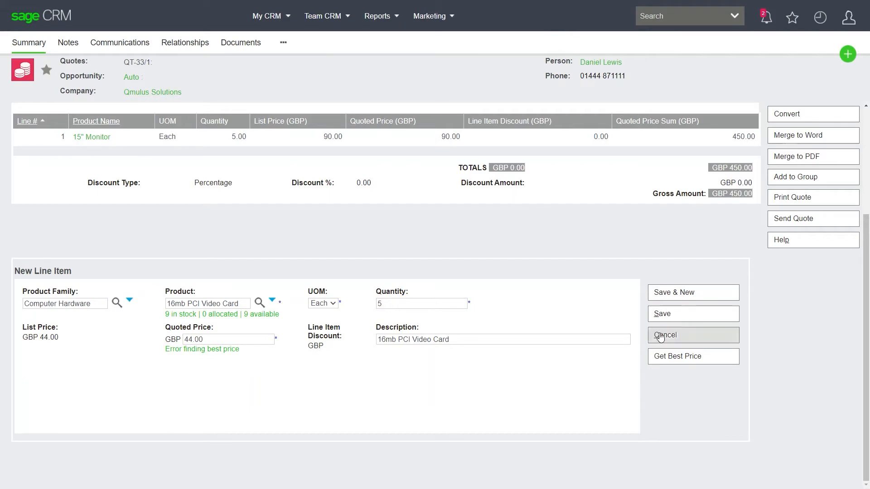
{"action": "left_click", "coordinate": [663, 315]}
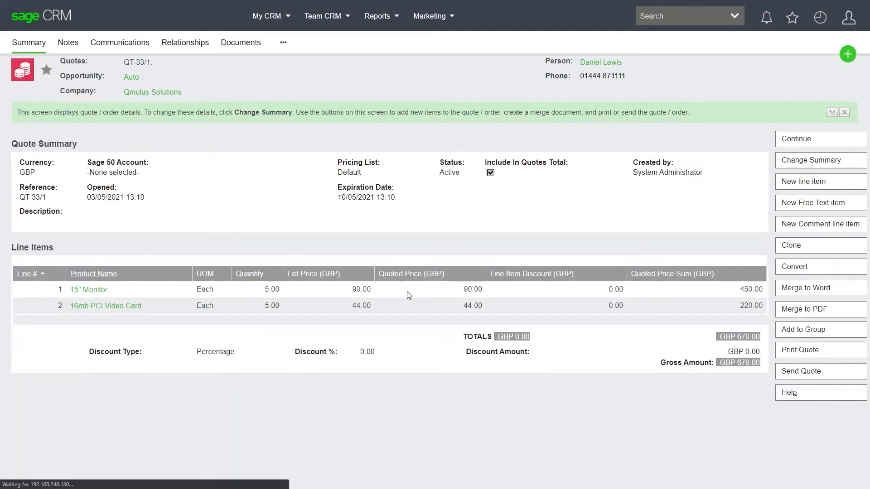
- Add a free text line item described as "Deliver Charge" with a quoted price of GBP 50 and special product code S1, and save it
{"action": "left_click", "coordinate": [802, 209]}
{"action": "left_click", "coordinate": [72, 403]}
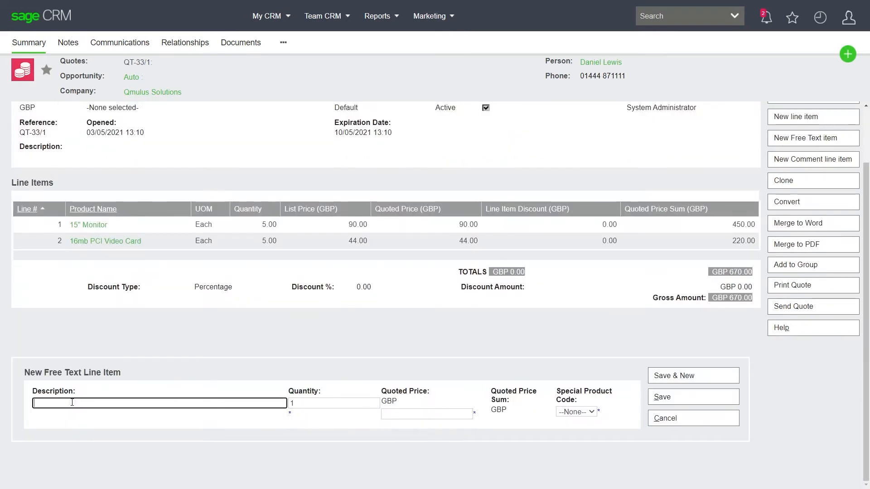
{"action": "type", "text": "Del"}
{"action": "type", "text": "ivre"}
{"action": "type", "text": "er Charge"}
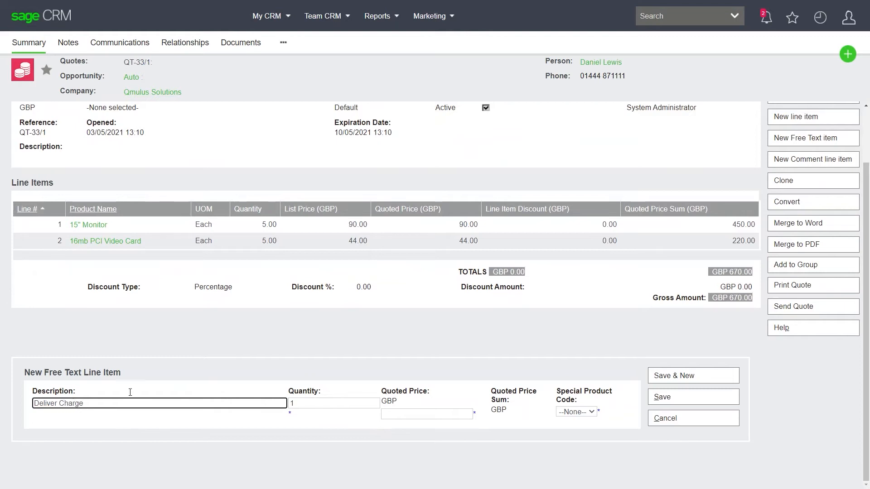
{"action": "left_click", "coordinate": [433, 414]}
{"action": "type", "text": "50"}
{"action": "key", "text": "Tab"}
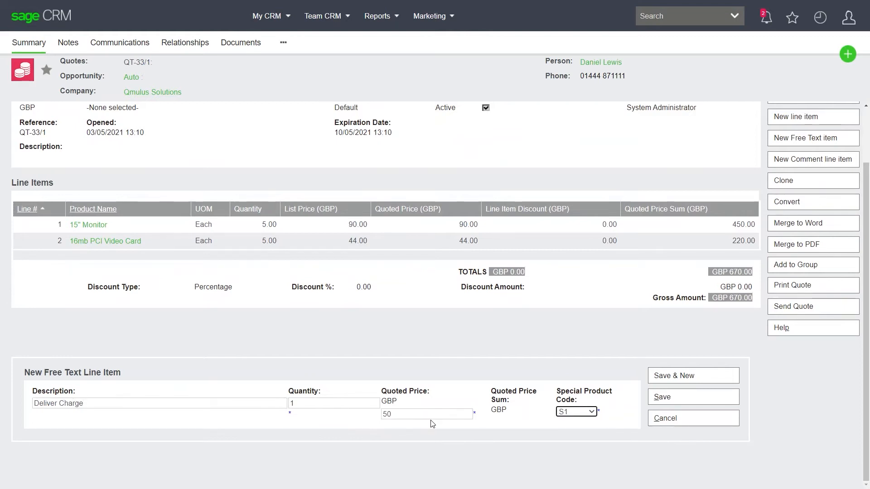
{"action": "left_click", "coordinate": [665, 398]}
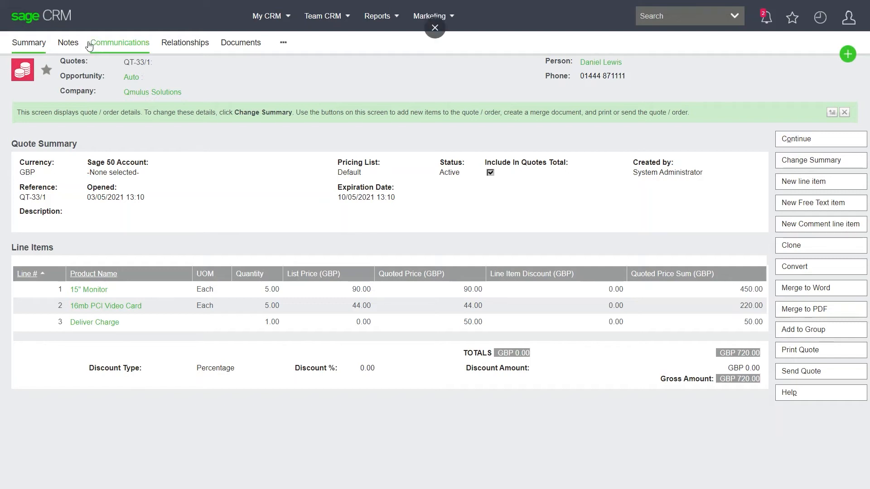
- Return to the Qmulus Solutions company record, change its type to Customer and save it
{"action": "left_click", "coordinate": [150, 93]}
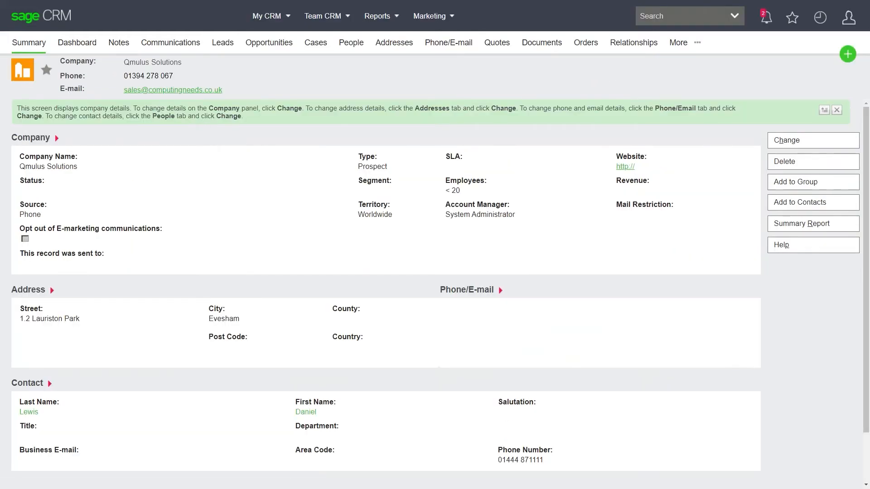
{"action": "left_click", "coordinate": [780, 142]}
{"action": "left_click", "coordinate": [311, 142]}
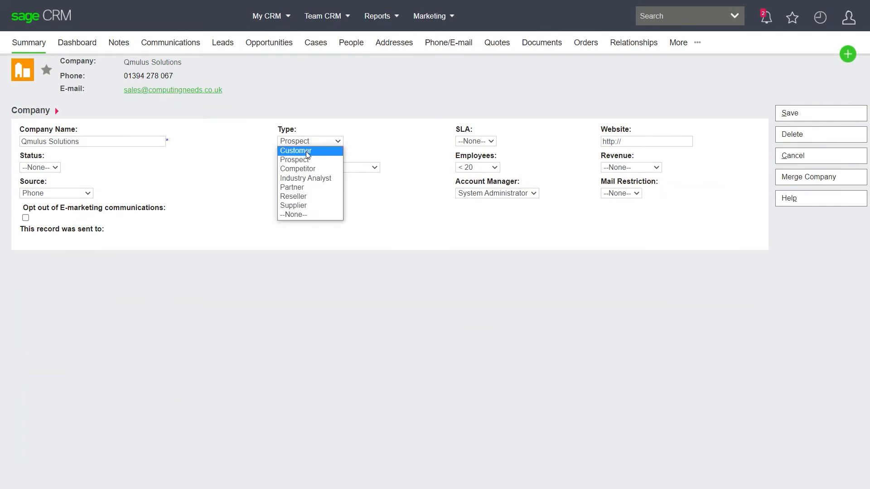
{"action": "left_click", "coordinate": [334, 151]}
{"action": "left_click", "coordinate": [790, 114]}
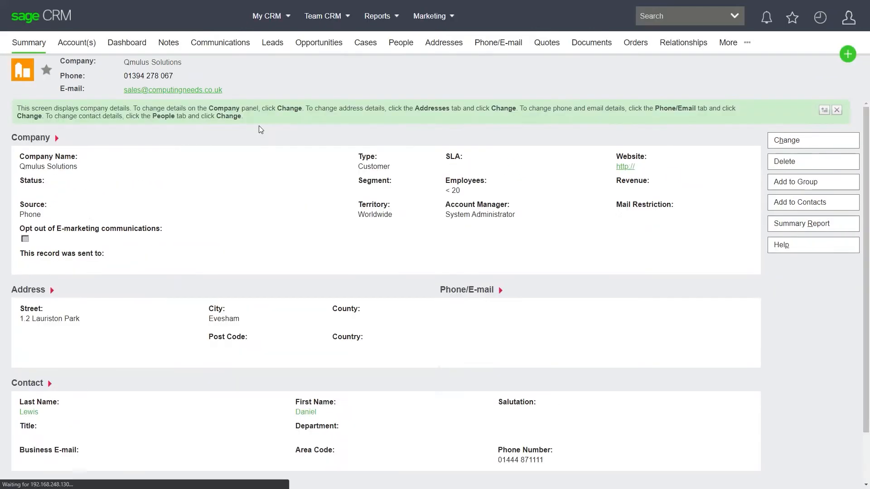
- Create a linked Sage 50 account in Stationery & Computer Mart UK with a new account reference and account type Customer
{"action": "left_click", "coordinate": [72, 46]}
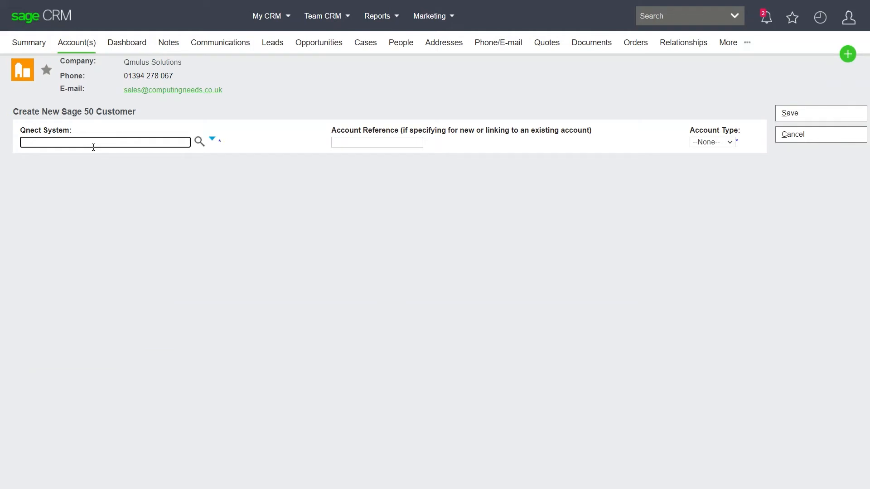
{"action": "left_click", "coordinate": [198, 141]}
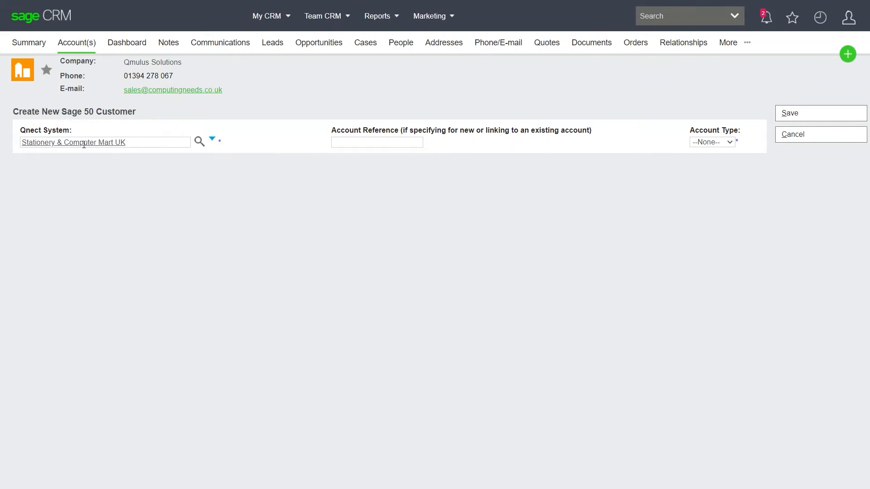
{"action": "left_click", "coordinate": [373, 142]}
{"action": "type", "text": "QMU001"}
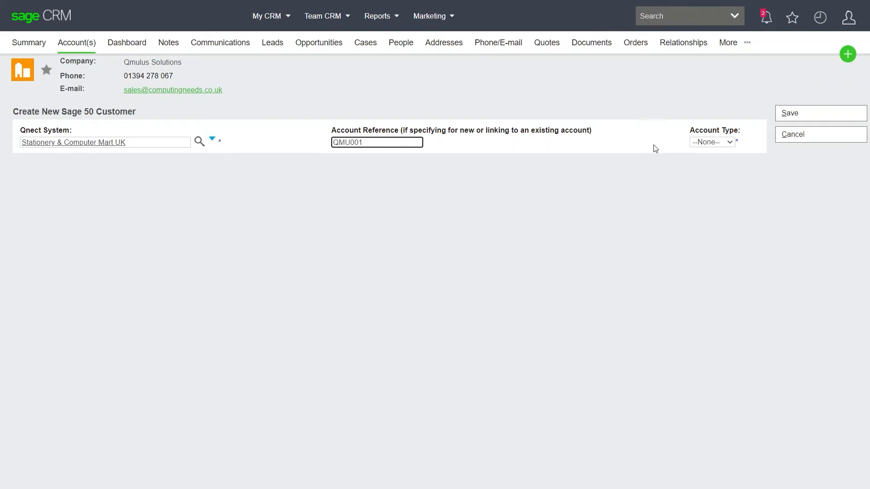
{"action": "left_click", "coordinate": [710, 142]}
{"action": "left_click", "coordinate": [705, 152]}
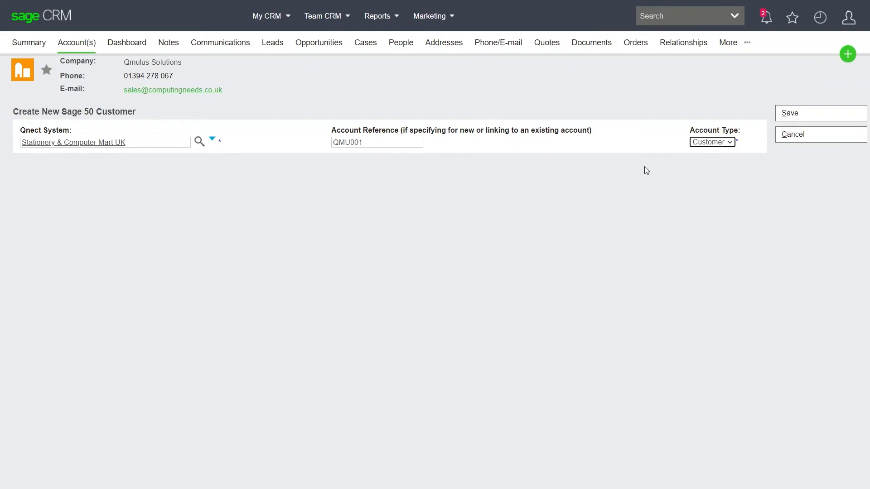
{"action": "left_click", "coordinate": [798, 116]}
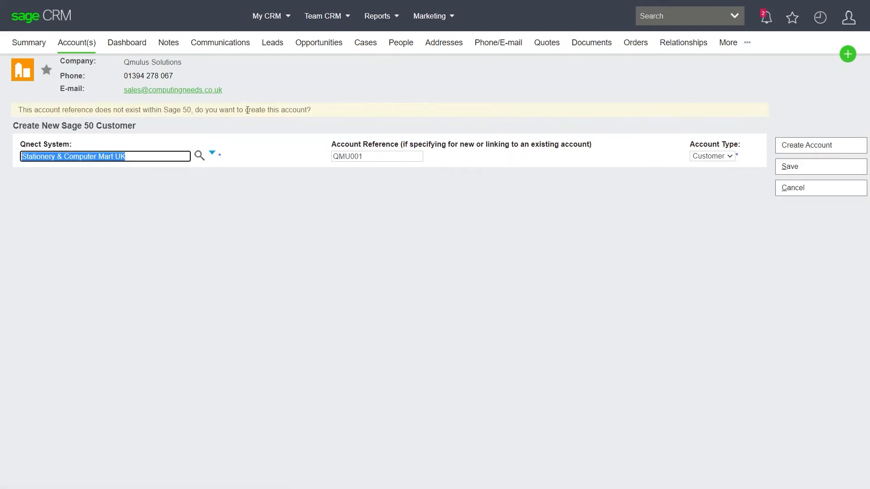
{"action": "left_click", "coordinate": [814, 147]}
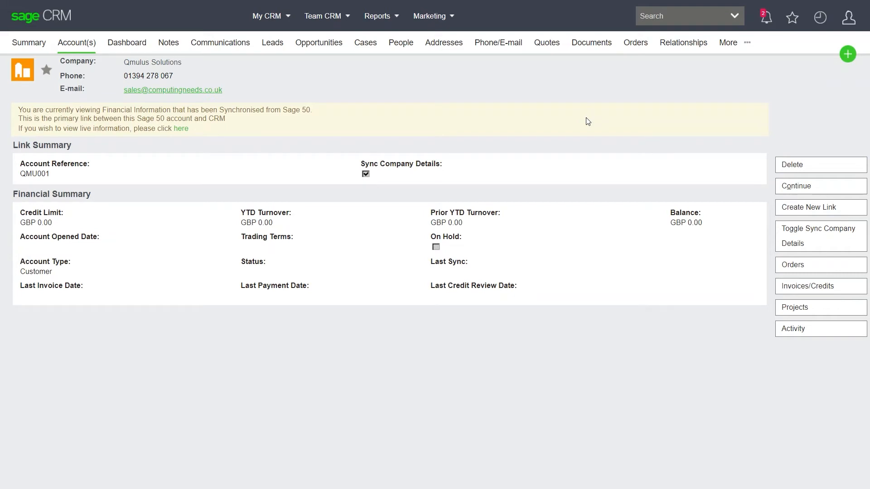
- Convert the active Qmulus Solutions quote into a sales order, assigning the linked Sage 50 account and entering a PO reference, and save it
{"action": "left_click", "coordinate": [549, 46]}
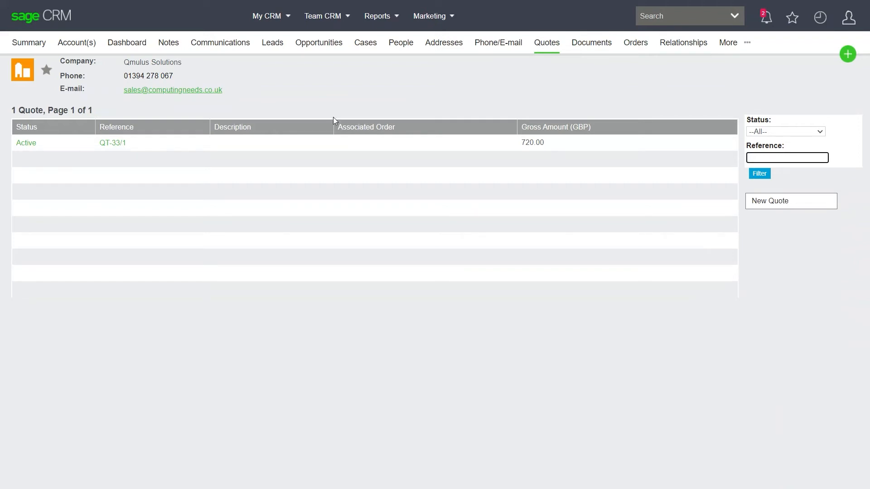
{"action": "left_click", "coordinate": [26, 144]}
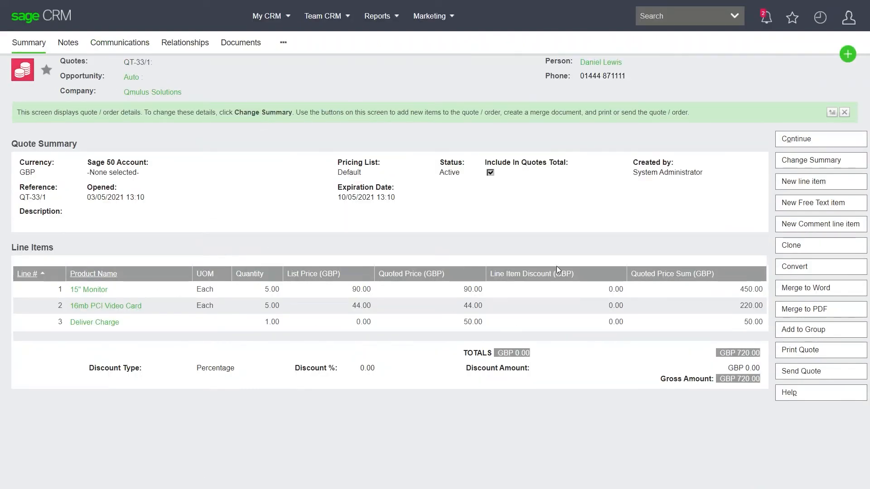
{"action": "left_click", "coordinate": [808, 267]}
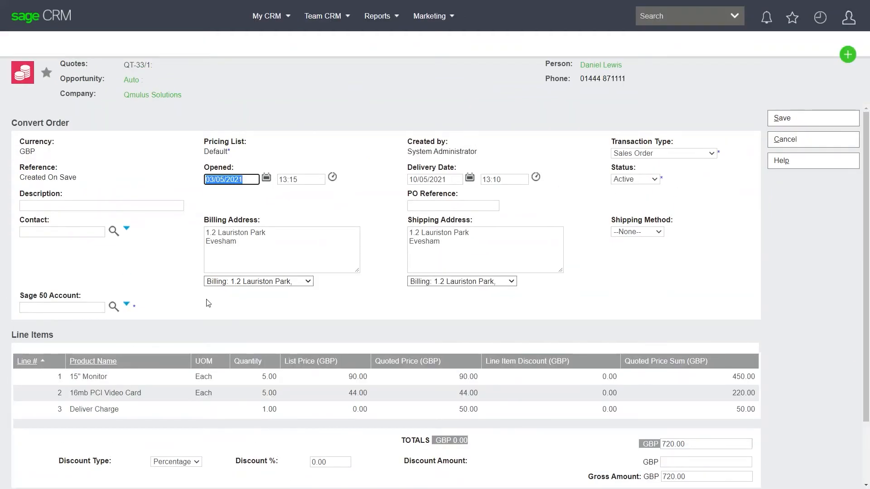
{"action": "left_click", "coordinate": [114, 307]}
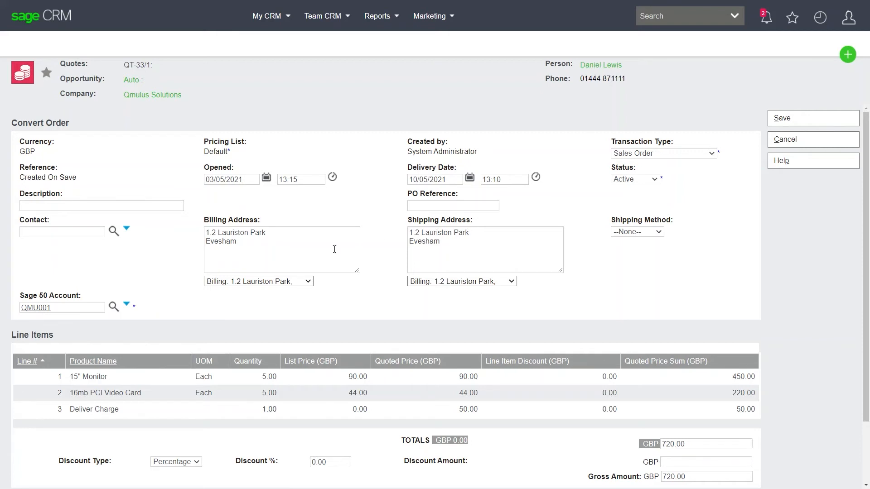
{"action": "left_click", "coordinate": [453, 207]}
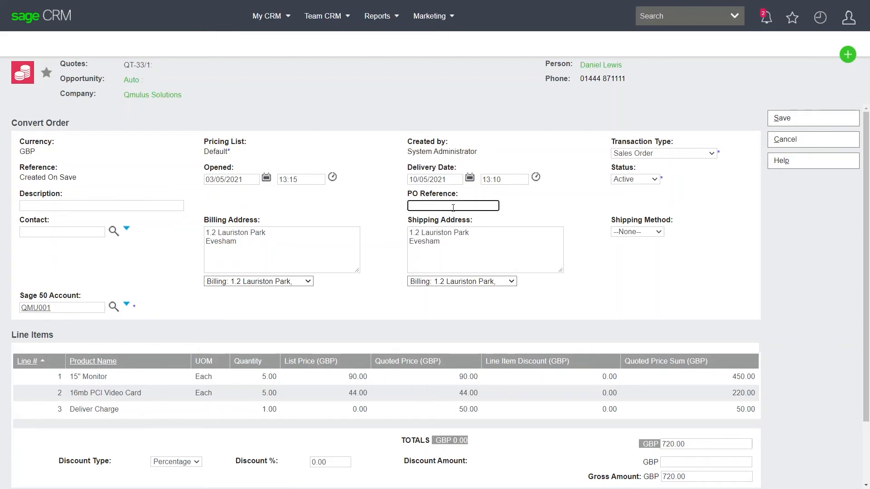
{"action": "type", "text": "DEMo02"}
{"action": "left_click", "coordinate": [785, 120]}
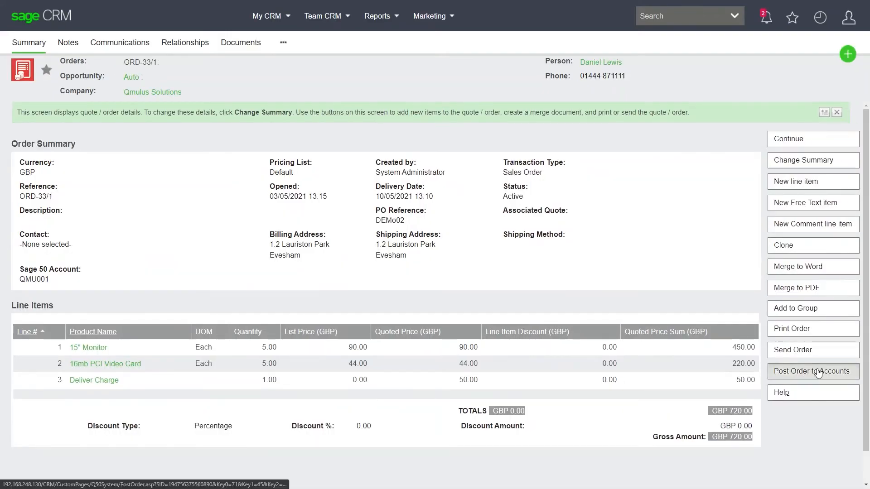
- Post the new sales order to Sage 50 and open it from the Qmulus Solutions account's orders
{"action": "left_click", "coordinate": [818, 371]}
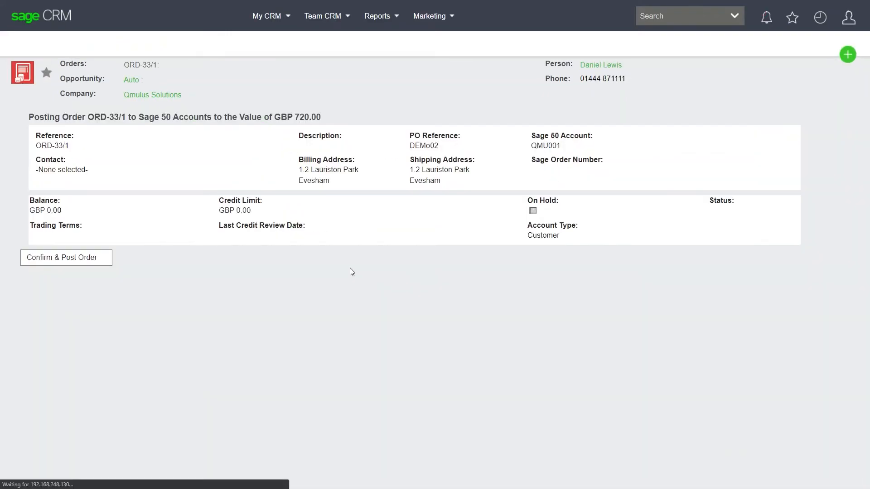
{"action": "left_click", "coordinate": [46, 258]}
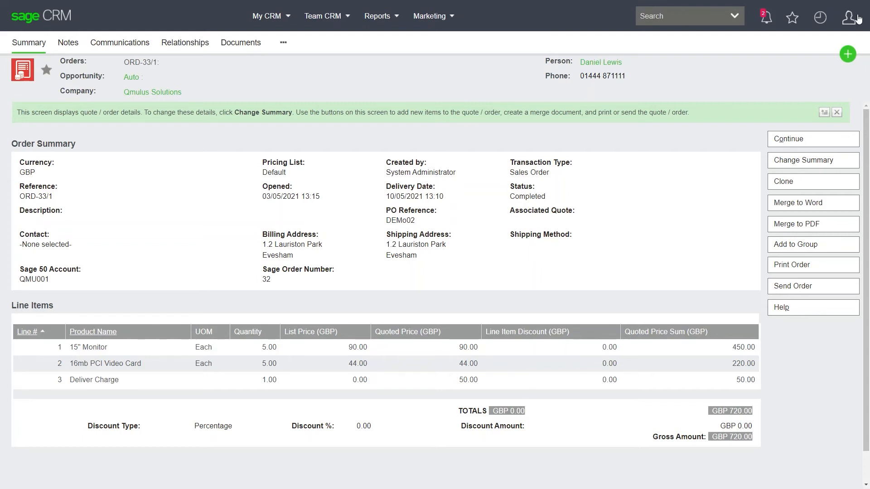
{"action": "left_click", "coordinate": [182, 97]}
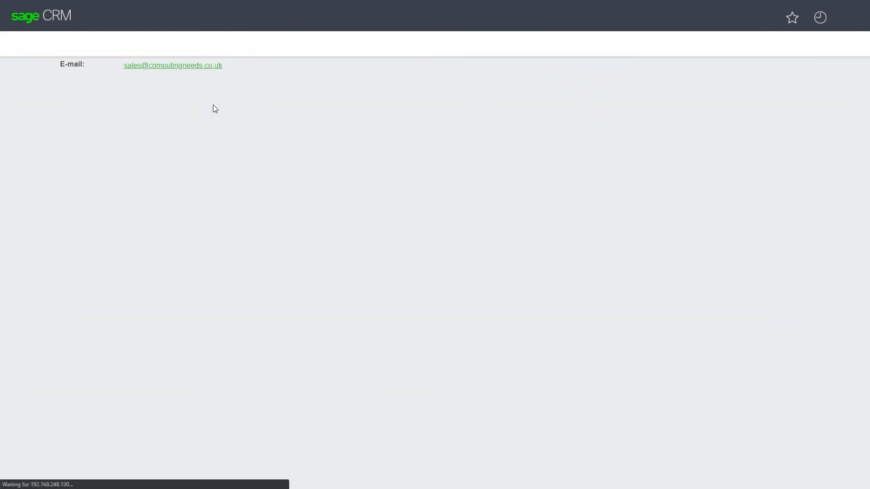
{"action": "left_click", "coordinate": [80, 47]}
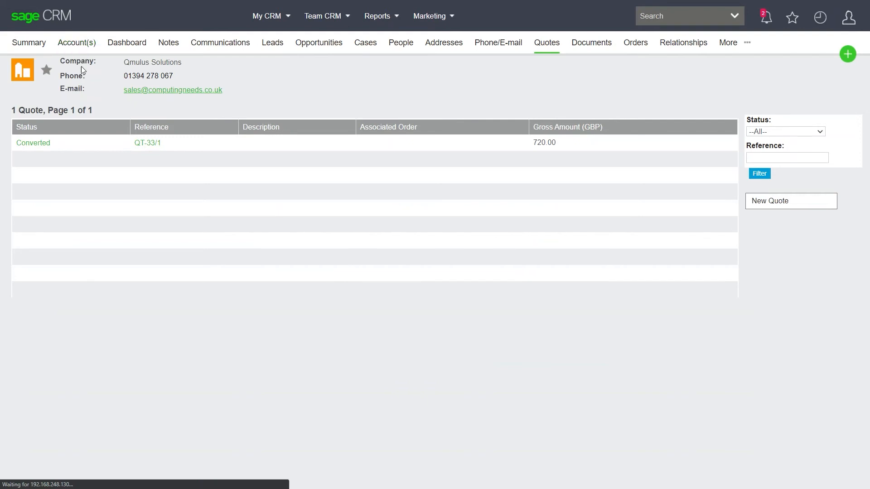
{"action": "left_click", "coordinate": [801, 263]}
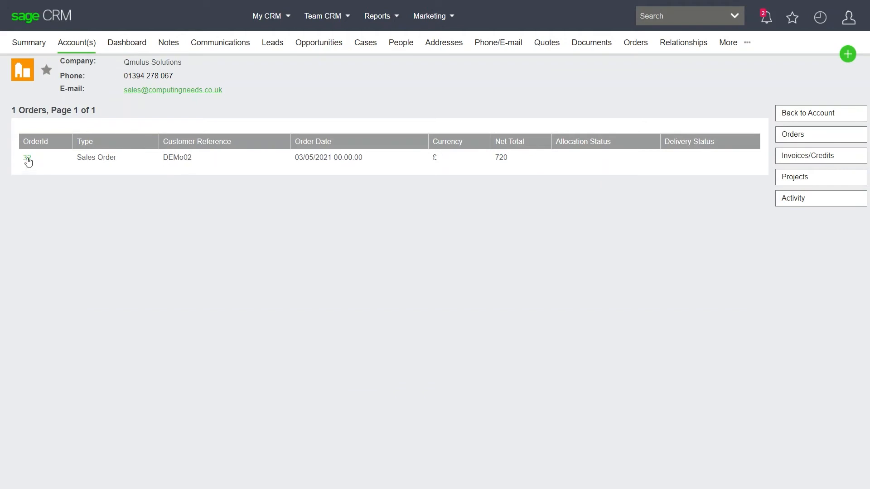
{"action": "left_click", "coordinate": [27, 159]}
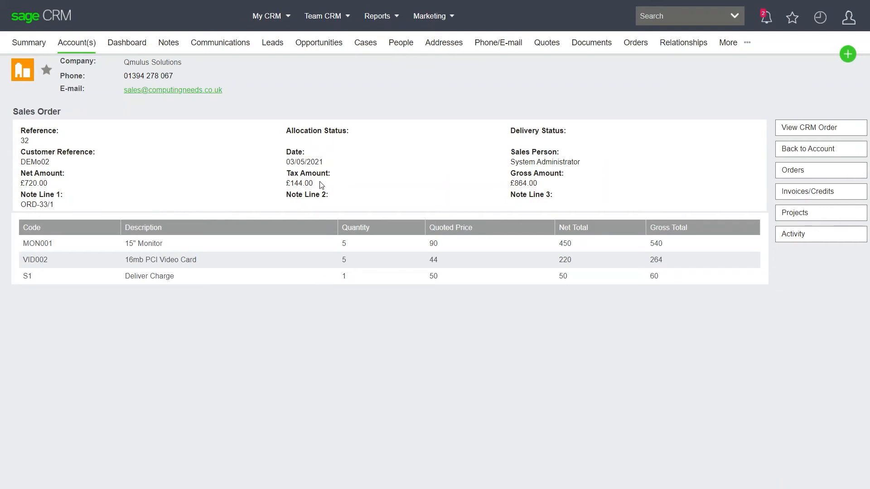
- Examine the Qmulus Solutions dashboard, then the synchronised financial summary and dashboard of ABS Garages Ltd
{"action": "left_click", "coordinate": [128, 45]}
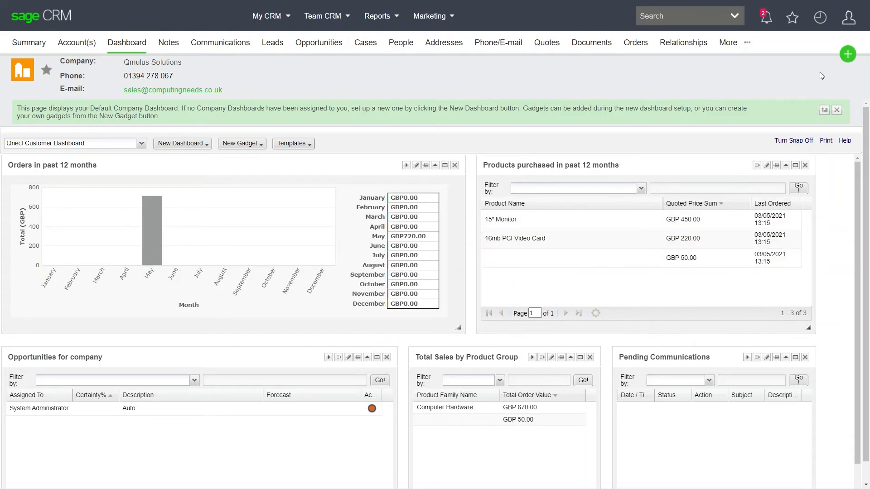
{"action": "left_click", "coordinate": [821, 22]}
{"action": "left_click", "coordinate": [736, 95]}
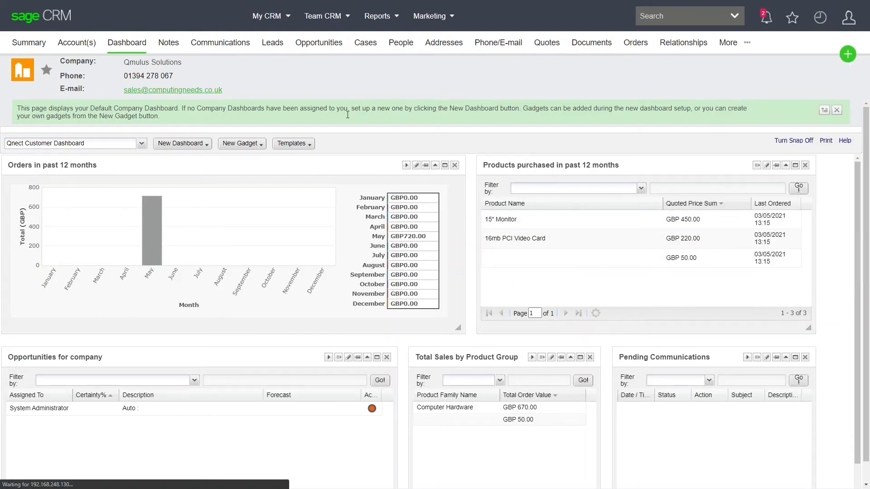
{"action": "left_click", "coordinate": [76, 48]}
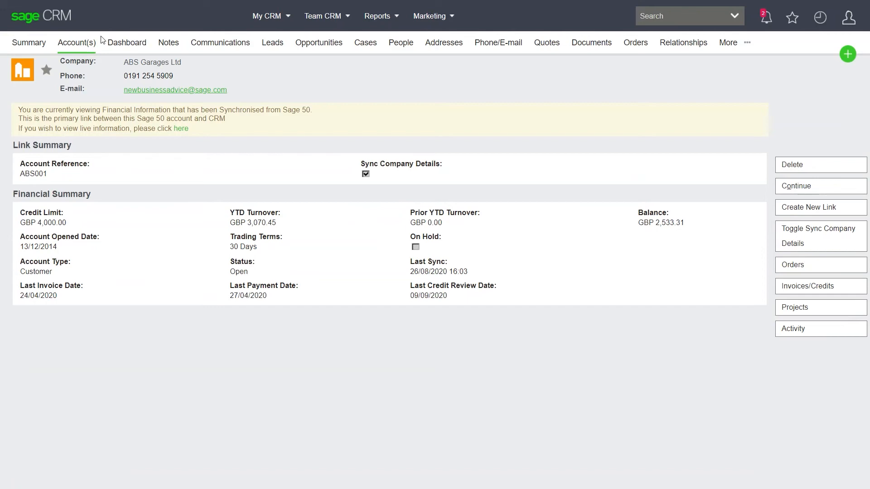
{"action": "left_click", "coordinate": [133, 46]}
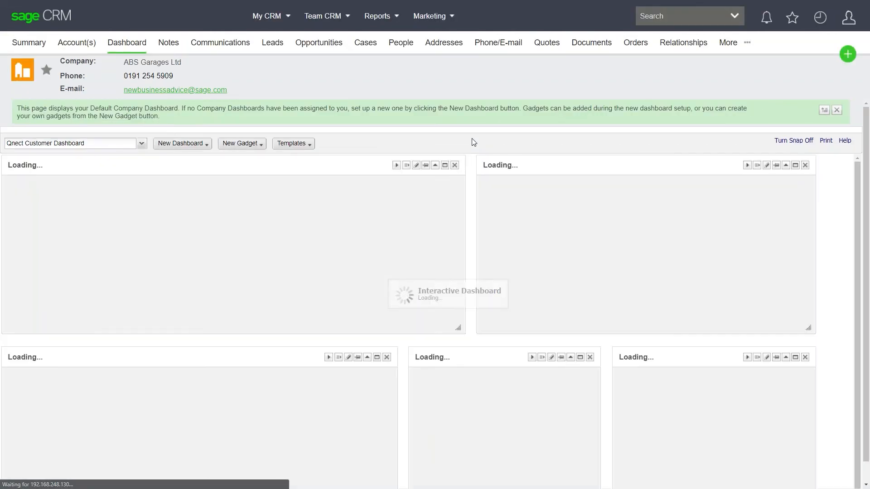
{"action": "mouse_move", "coordinate": [100, 257]}
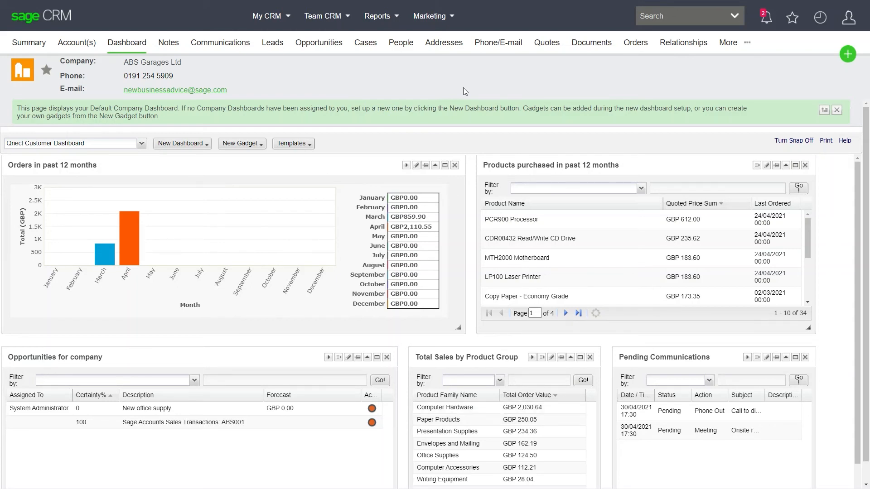
- Open the Qnect 50 Configuration in the CRM add-ons administration and view the settings for Stationery & Computer Mart UK
{"action": "left_click", "coordinate": [849, 17]}
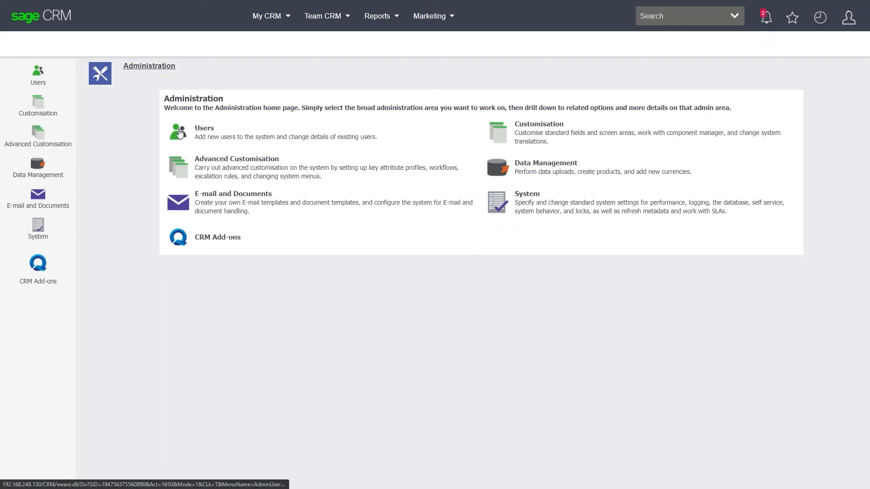
{"action": "left_click", "coordinate": [177, 238]}
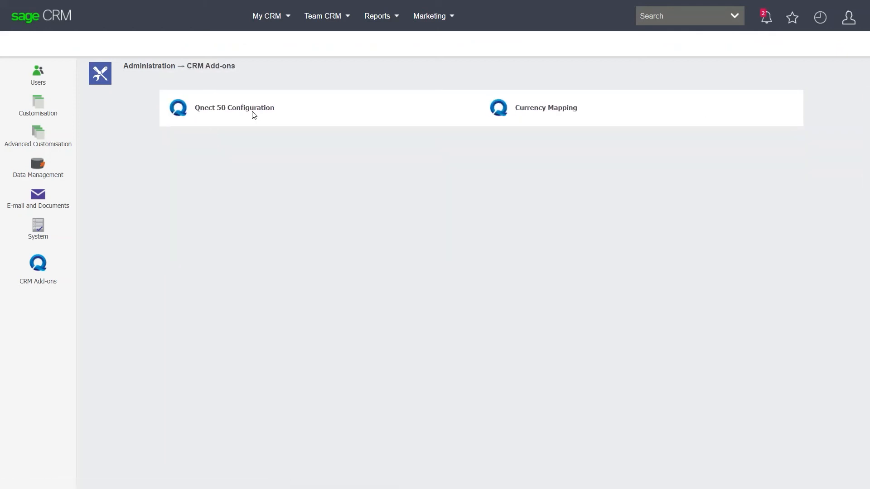
{"action": "left_click", "coordinate": [250, 109]}
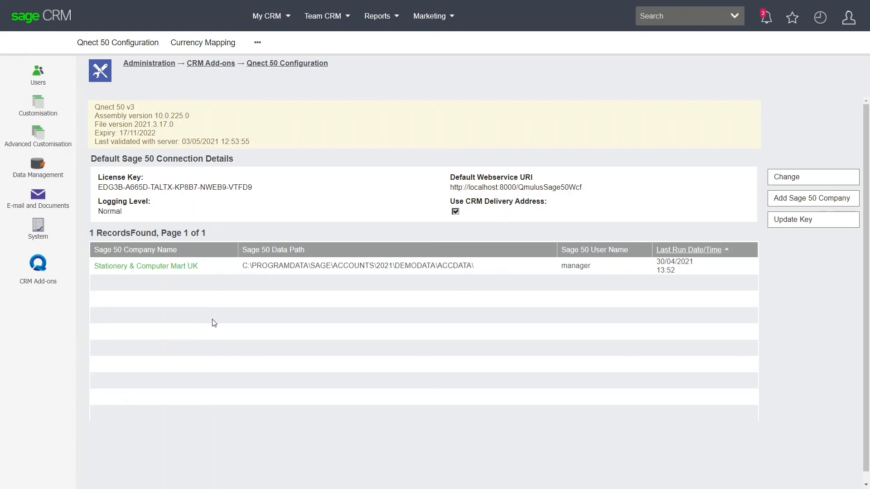
{"action": "left_click", "coordinate": [181, 268]}
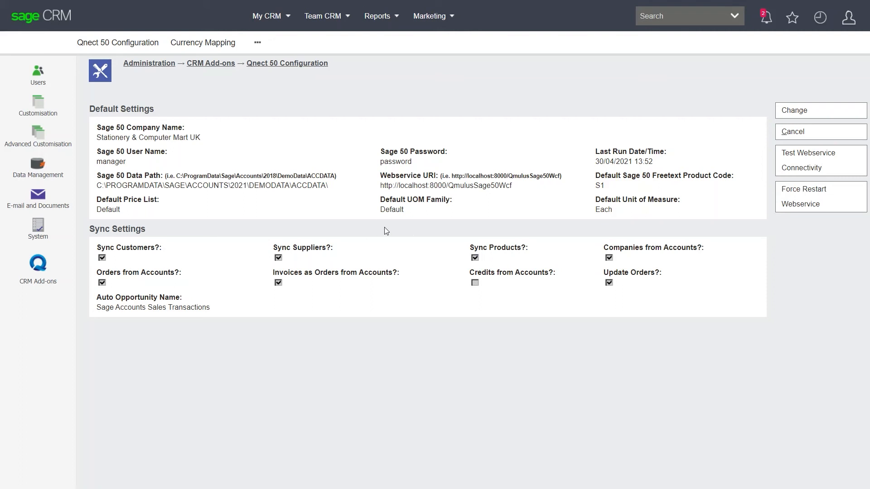
- Find the System Administrator user record and review its security and Sage 50 posting permissions
{"action": "mouse_move", "coordinate": [41, 73]}
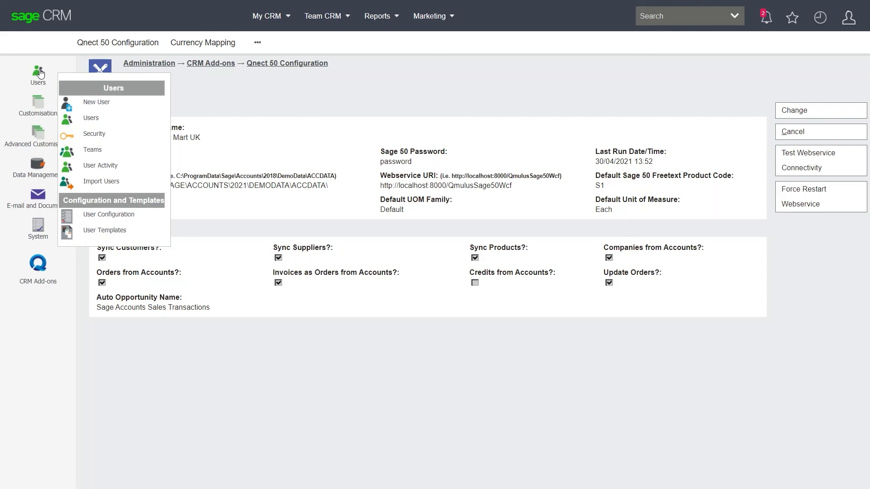
{"action": "left_click", "coordinate": [92, 118]}
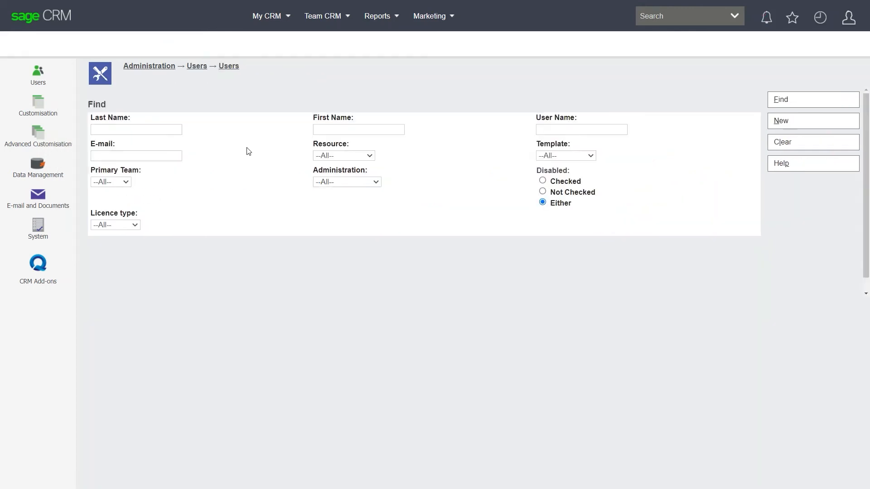
{"action": "left_click", "coordinate": [820, 103]}
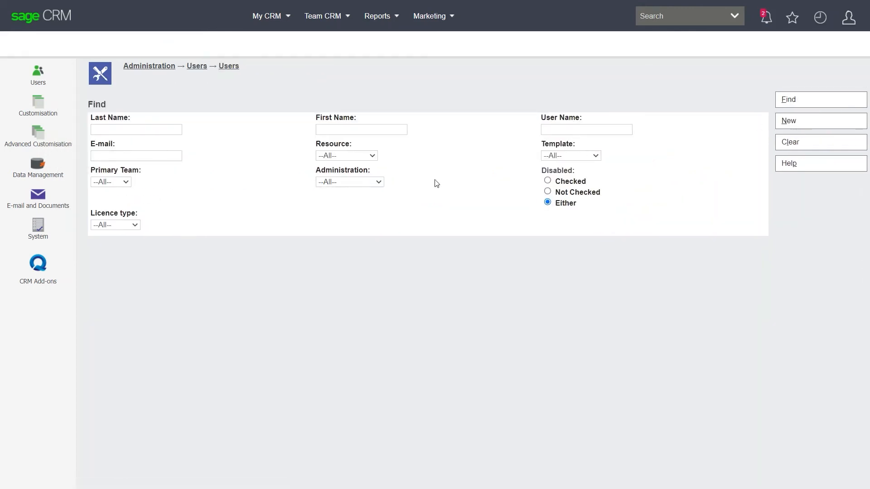
{"action": "left_click", "coordinate": [794, 103]}
{"action": "left_click", "coordinate": [99, 286]}
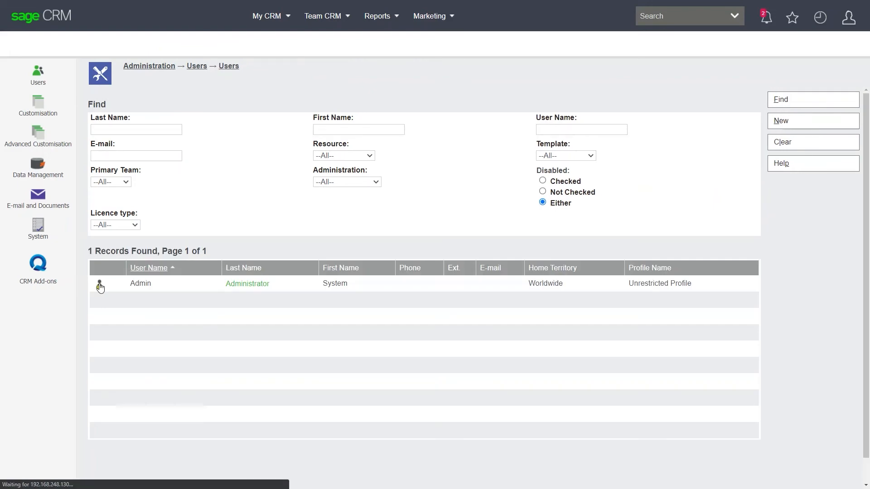
{"action": "scroll", "coordinate": [314, 256], "scroll_direction": "down", "scroll_amount": 8}
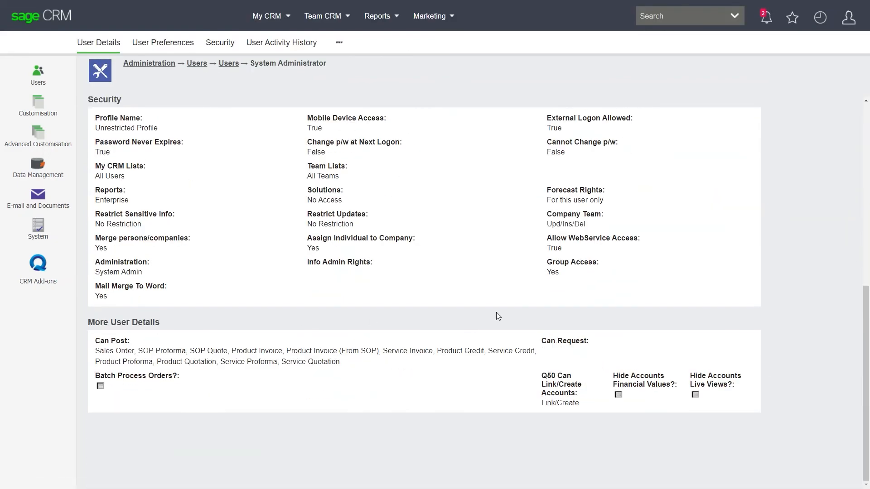
{"action": "scroll", "coordinate": [495, 316], "scroll_direction": "up", "scroll_amount": 8}
- Let the System Administrator request transaction types including Product Quotation, Service Proforma and Service Quotation, enable Batch Process Orders, and save the user
{"action": "left_click", "coordinate": [791, 126]}
{"action": "scroll", "coordinate": [211, 305], "scroll_direction": "down", "scroll_amount": 6}
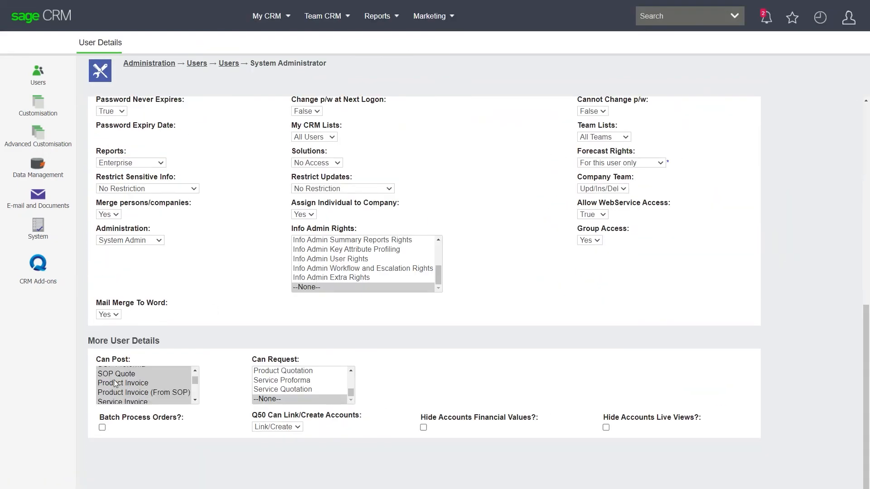
{"action": "scroll", "coordinate": [128, 385], "scroll_direction": "down", "scroll_amount": 3}
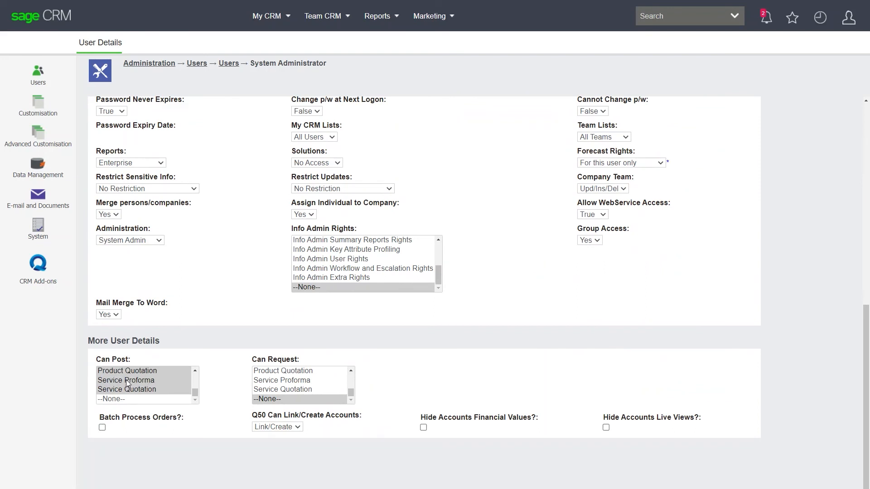
{"action": "scroll", "coordinate": [129, 385], "scroll_direction": "up", "scroll_amount": 4}
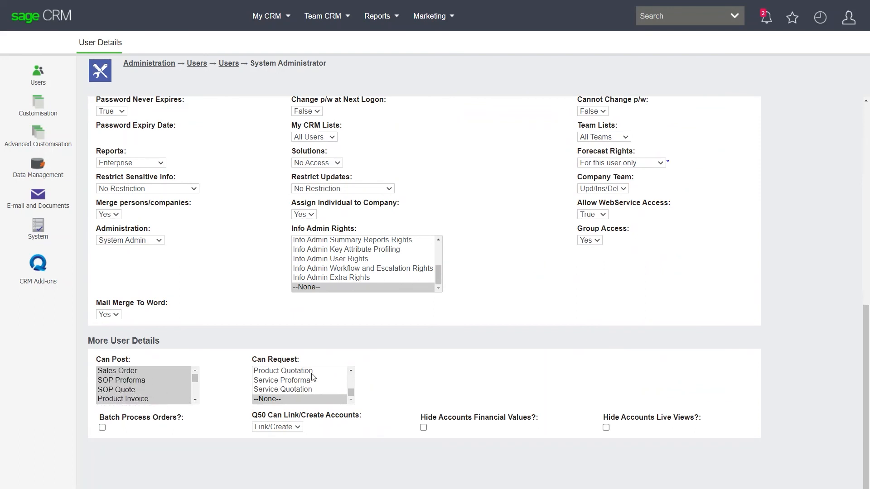
{"action": "scroll", "coordinate": [302, 385], "scroll_direction": "up", "scroll_amount": 1}
{"action": "mouse_move", "coordinate": [291, 371]}
{"action": "left_mouse_down"}
{"action": "mouse_move", "coordinate": [292, 408]}
{"action": "mouse_move", "coordinate": [290, 388]}
{"action": "left_mouse_up"}
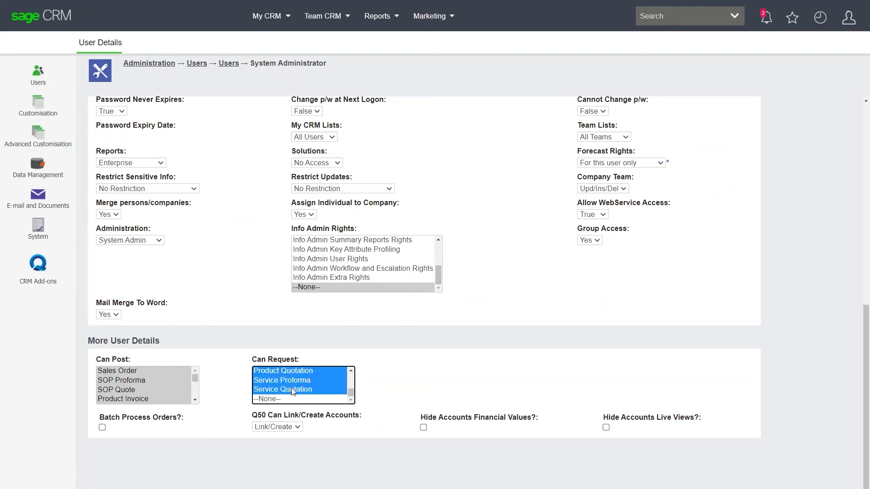
{"action": "left_click", "coordinate": [102, 428]}
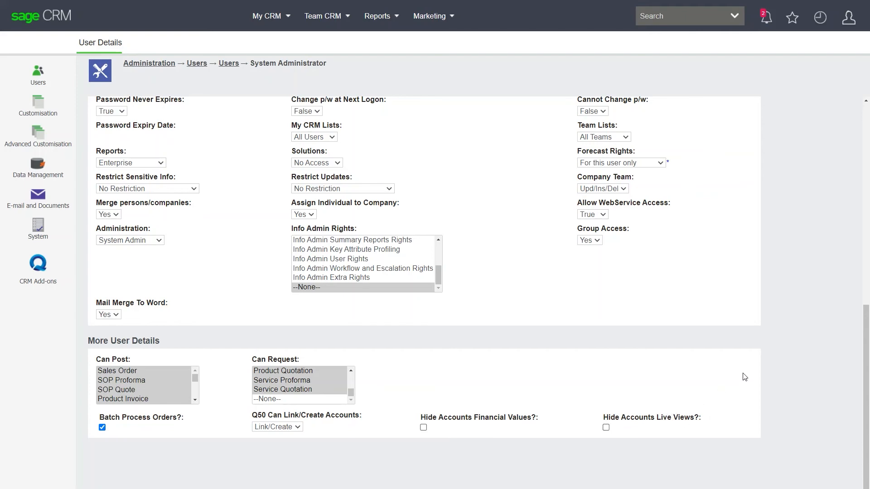
{"action": "scroll", "coordinate": [744, 380], "scroll_direction": "up", "scroll_amount": 10}
{"action": "left_click", "coordinate": [798, 110]}
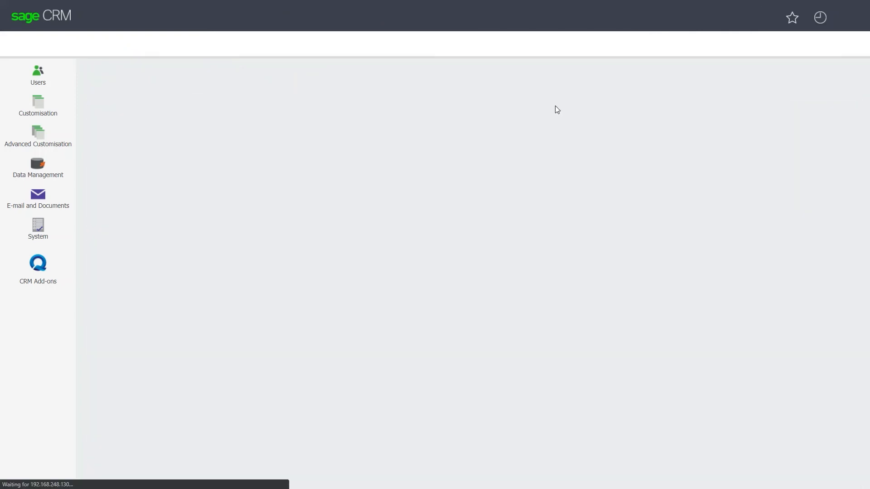
- Clone the recently viewed Qmulus Solutions sales order with its status set to Active, and save the copy
{"action": "left_click", "coordinate": [821, 17]}
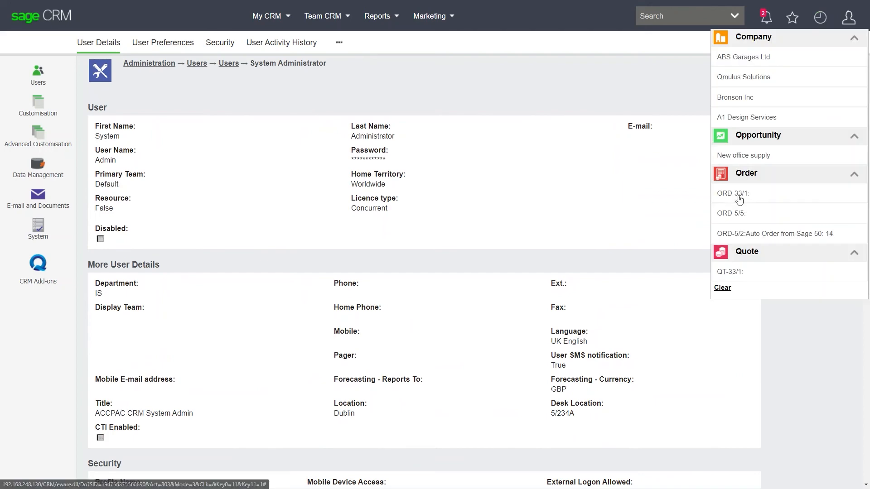
{"action": "left_click", "coordinate": [739, 199]}
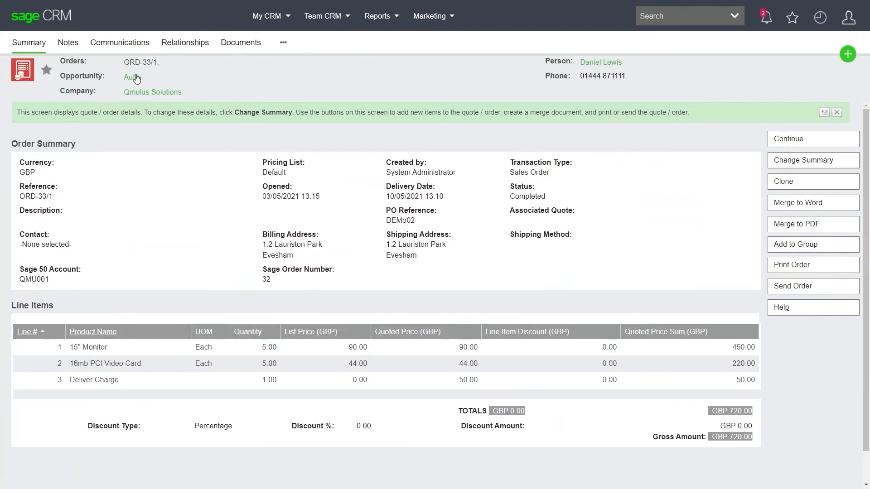
{"action": "left_click", "coordinate": [784, 183]}
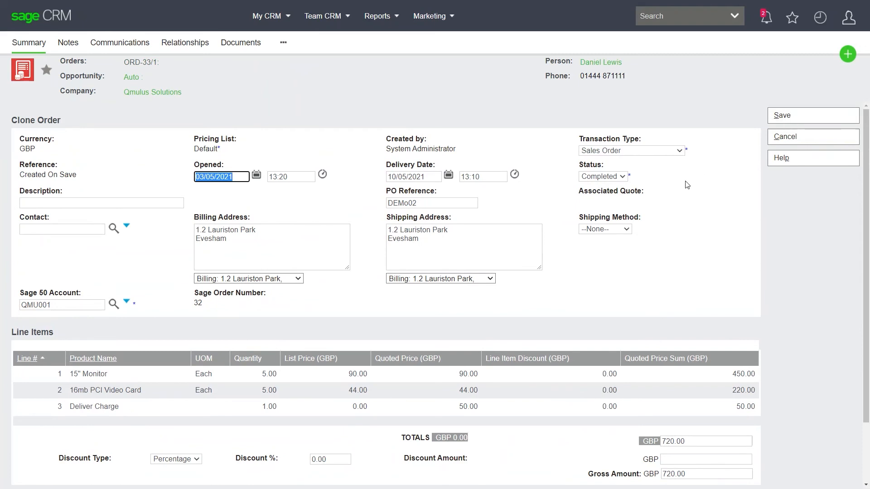
{"action": "left_click", "coordinate": [612, 176]}
{"action": "left_click", "coordinate": [605, 189]}
{"action": "left_click", "coordinate": [797, 117]}
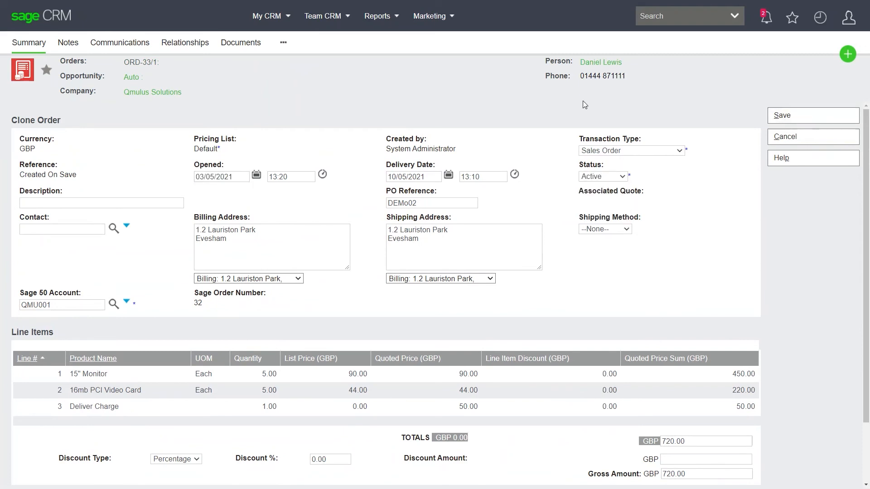
{"action": "left_click", "coordinate": [781, 116]}
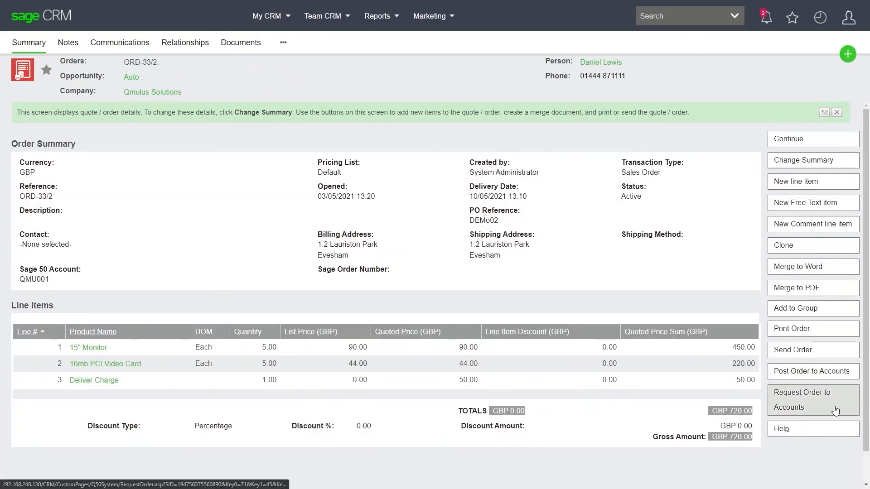
- Request the cloned Qmulus Solutions order to Sage 50 accounts and confirm the request
{"action": "left_click", "coordinate": [800, 404]}
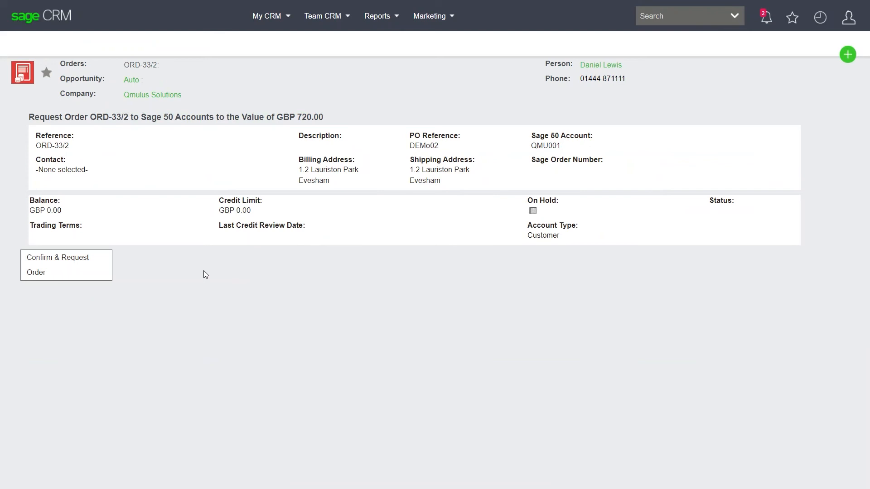
{"action": "left_click", "coordinate": [76, 273]}
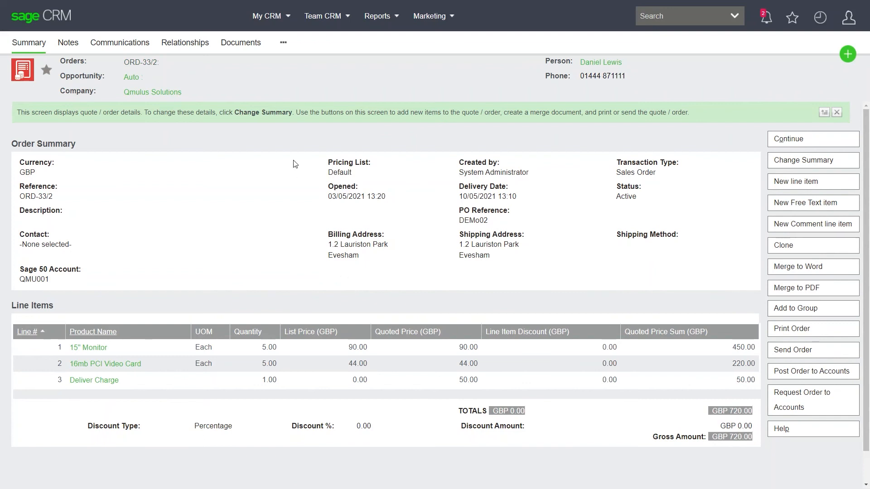
- Post the requested Qmulus Solutions order to accounts through Batch Process Orders, and reopen the order to check its status and Sage order number
{"action": "left_click", "coordinate": [268, 15]}
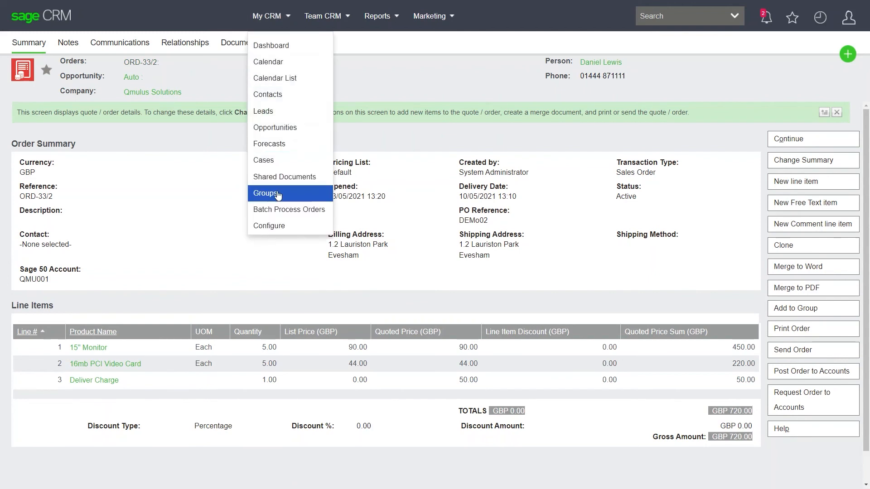
{"action": "left_click", "coordinate": [282, 211]}
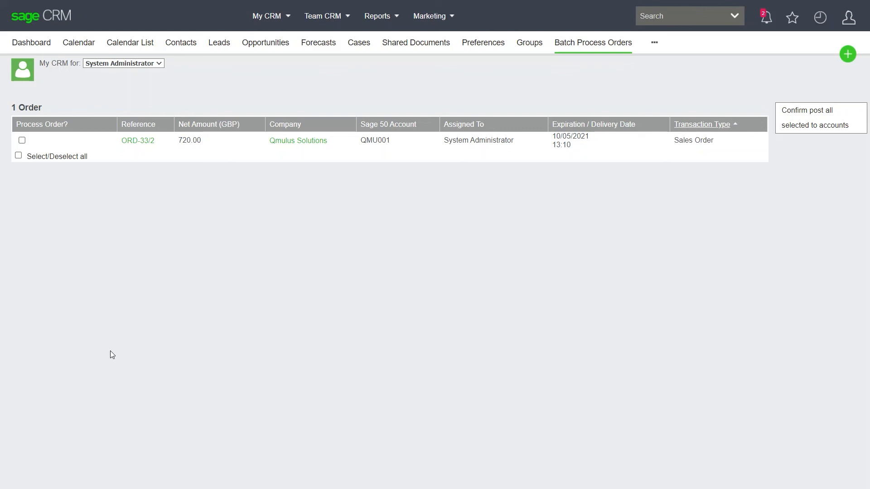
{"action": "left_click", "coordinate": [22, 140]}
{"action": "left_click", "coordinate": [807, 122]}
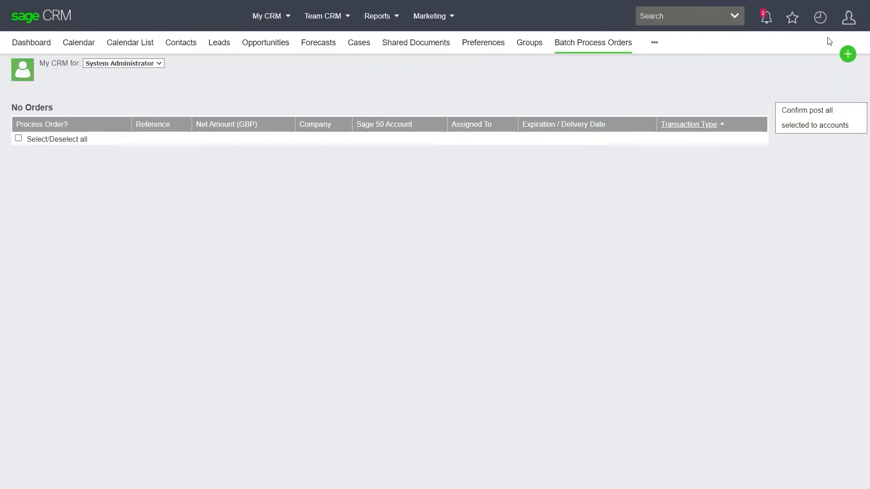
{"action": "left_click", "coordinate": [822, 18]}
{"action": "left_click", "coordinate": [731, 203]}
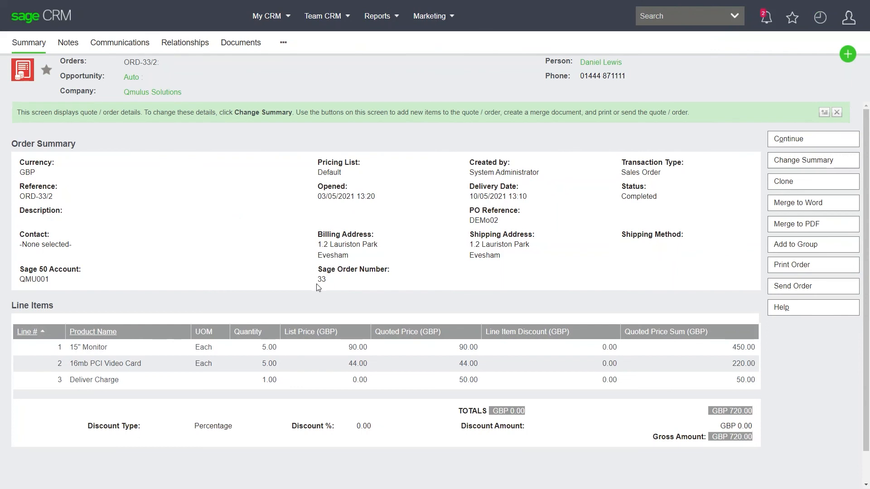
- Open the recently viewed company ABS Garages Ltd and view its synchronised Sage 50 account information
{"action": "left_click", "coordinate": [821, 18]}
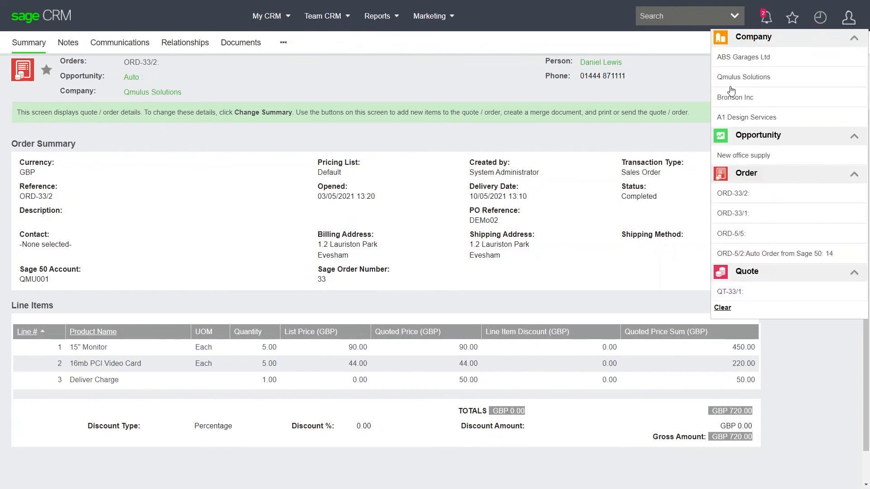
{"action": "left_click", "coordinate": [734, 58]}
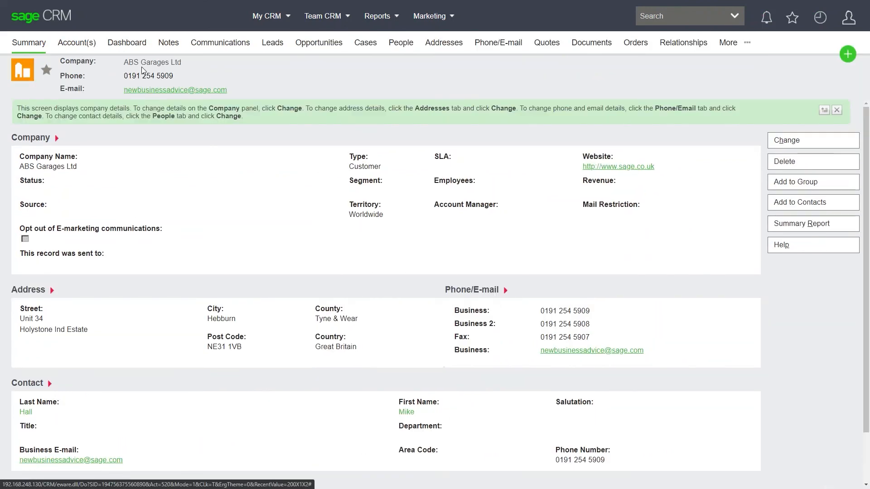
{"action": "left_click", "coordinate": [76, 44]}
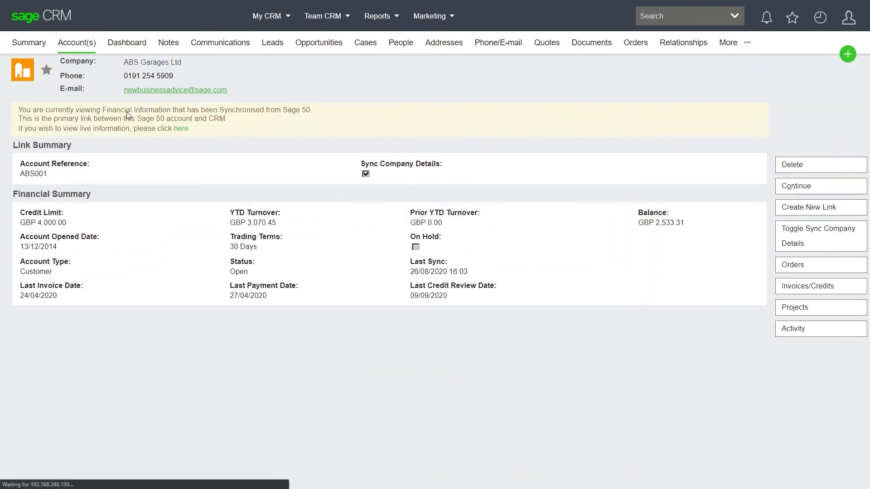